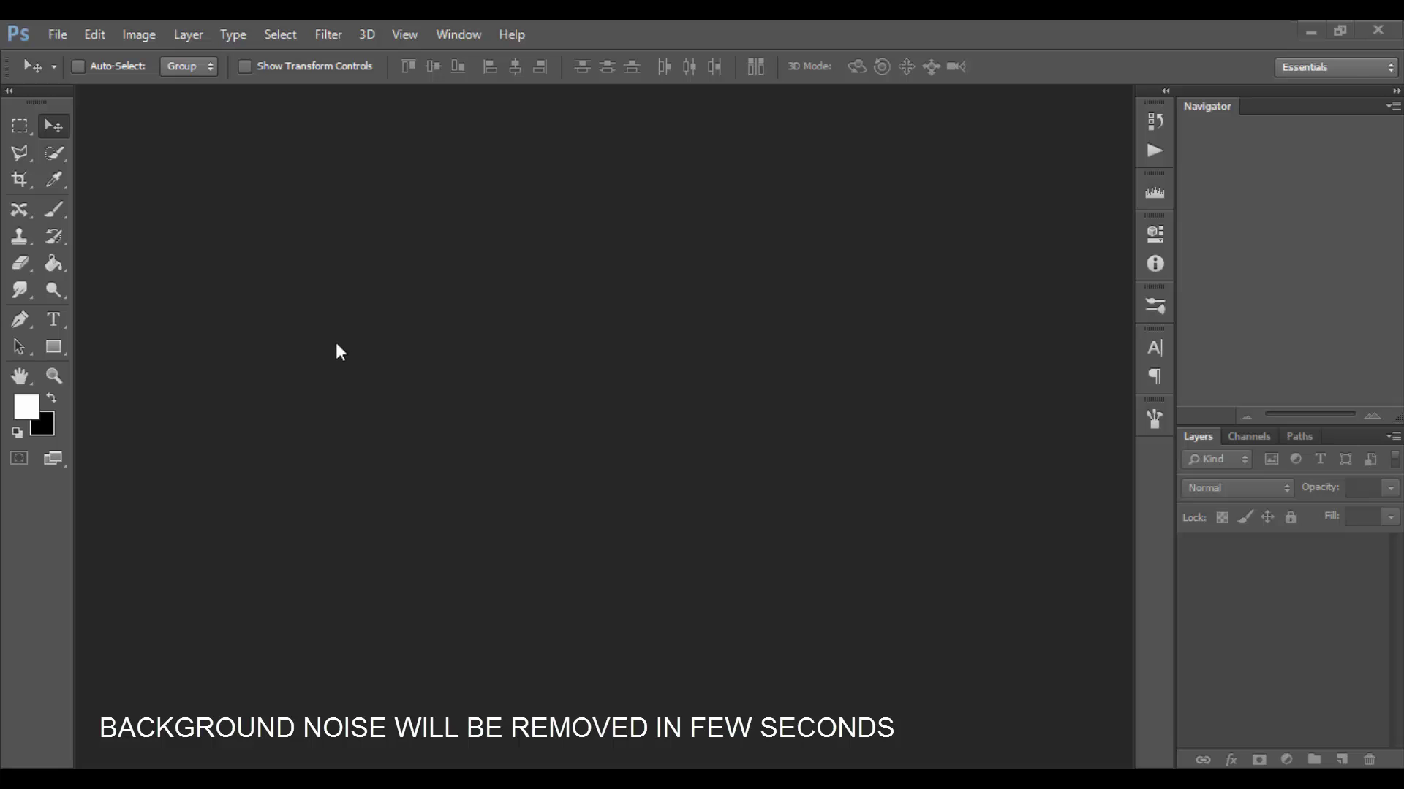
Load the MutualGrid Currency Action and Patterns files together from disk
{"action": "left_click", "coordinate": [55, 34]}
{"action": "left_click", "coordinate": [63, 76]}
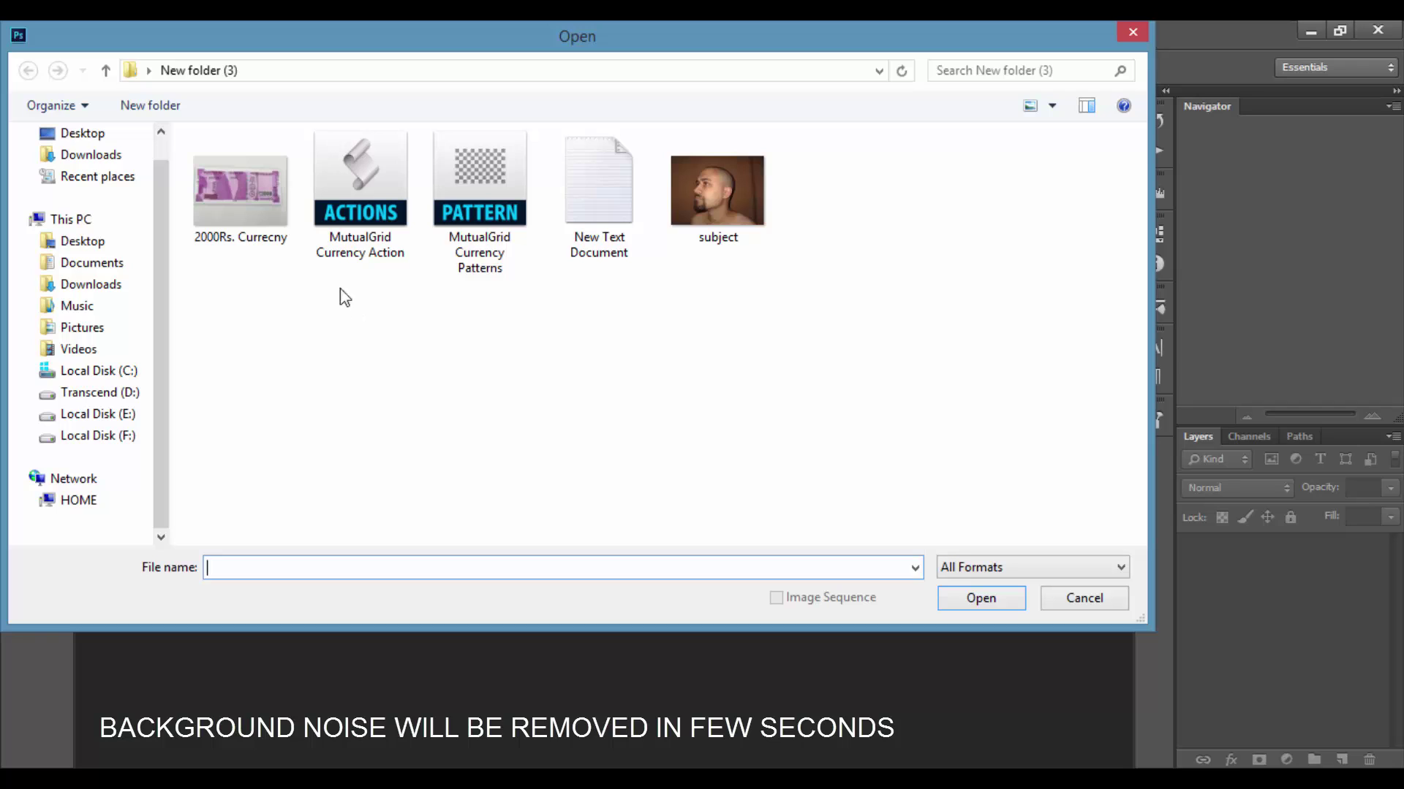
{"action": "left_click_drag", "start_coordinate": [340, 289], "coordinate": [471, 193]}
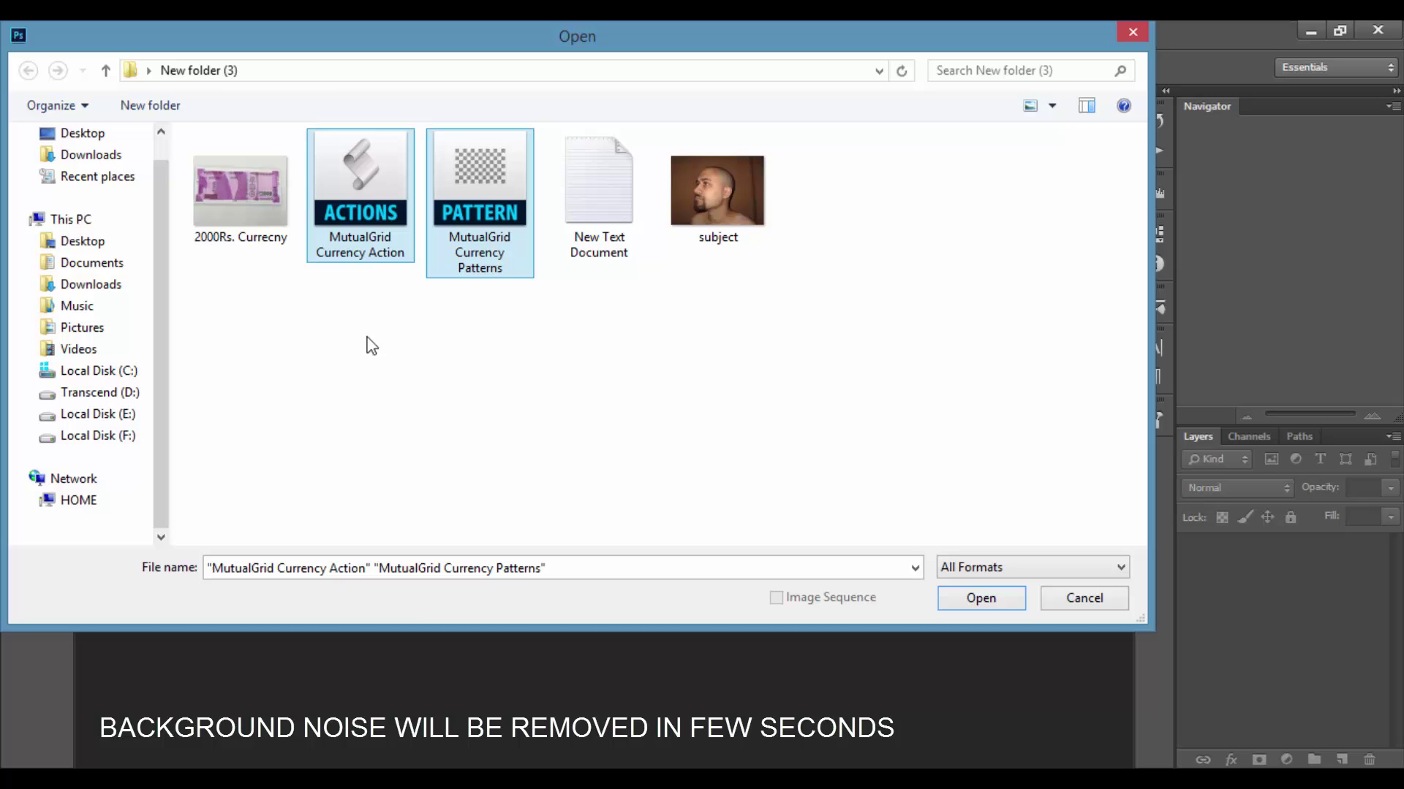
{"action": "left_click", "coordinate": [976, 600]}
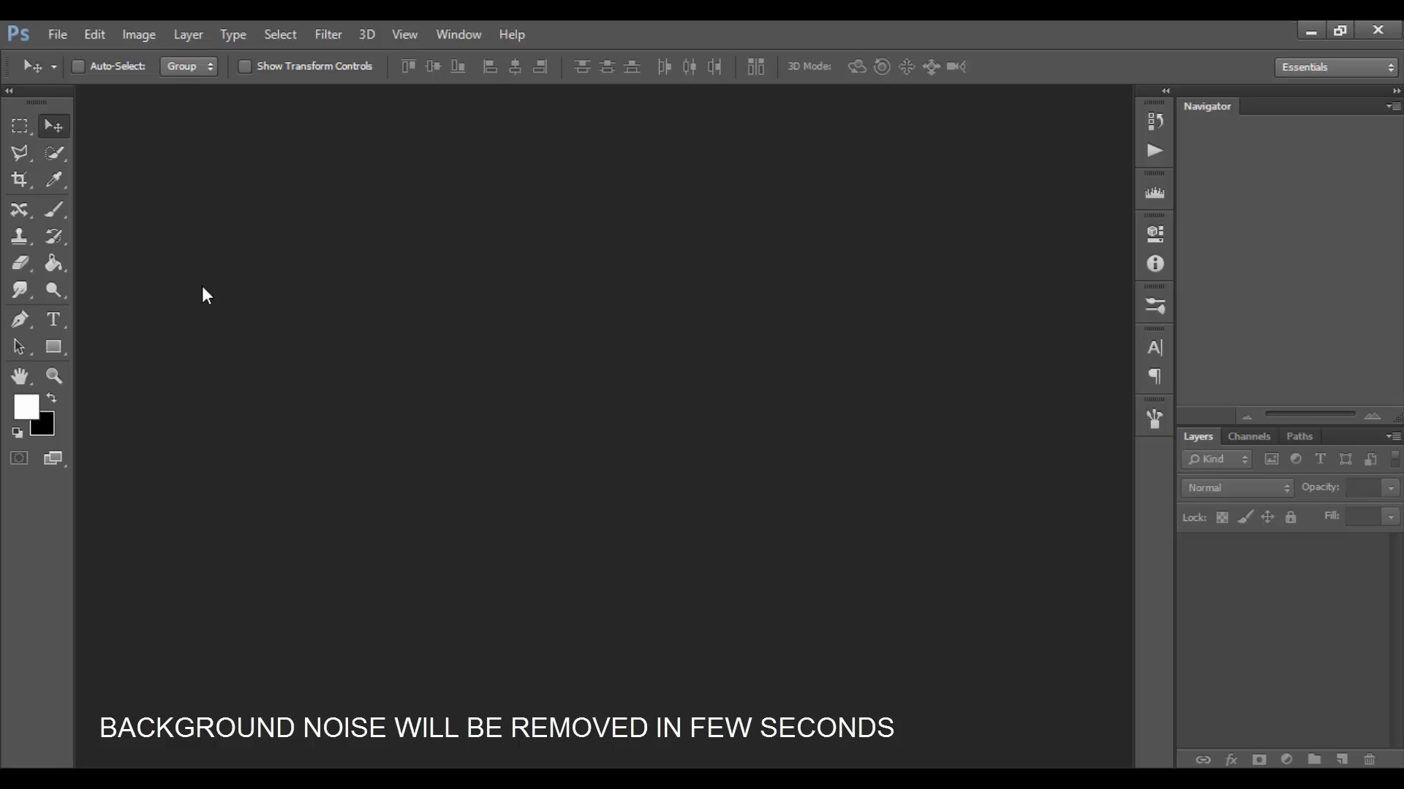
Open the 2000Rs. Currecny note and the subject photo together, then zoom in on the subject's chin
{"action": "left_click", "coordinate": [57, 36]}
{"action": "left_click", "coordinate": [81, 75]}
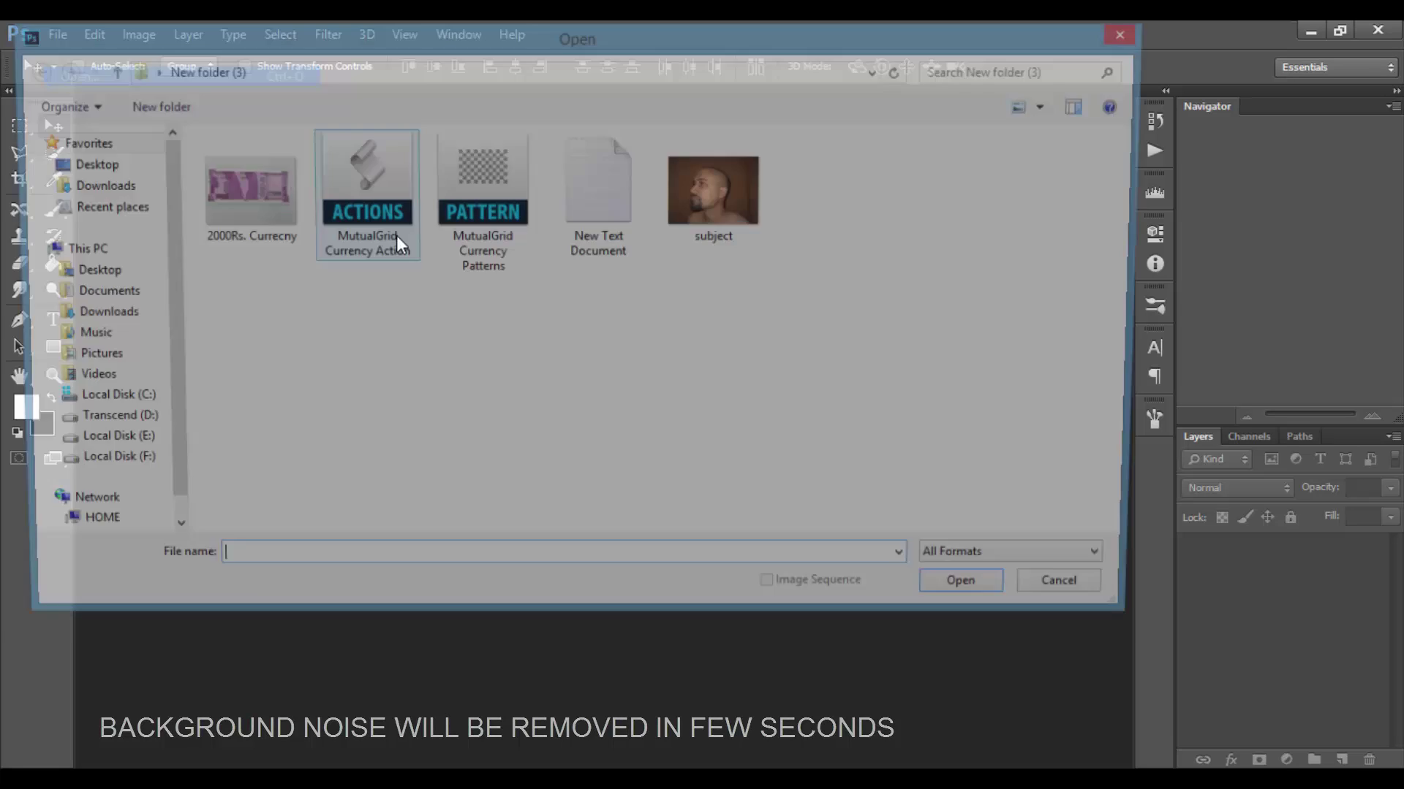
{"action": "left_click", "coordinate": [272, 248]}
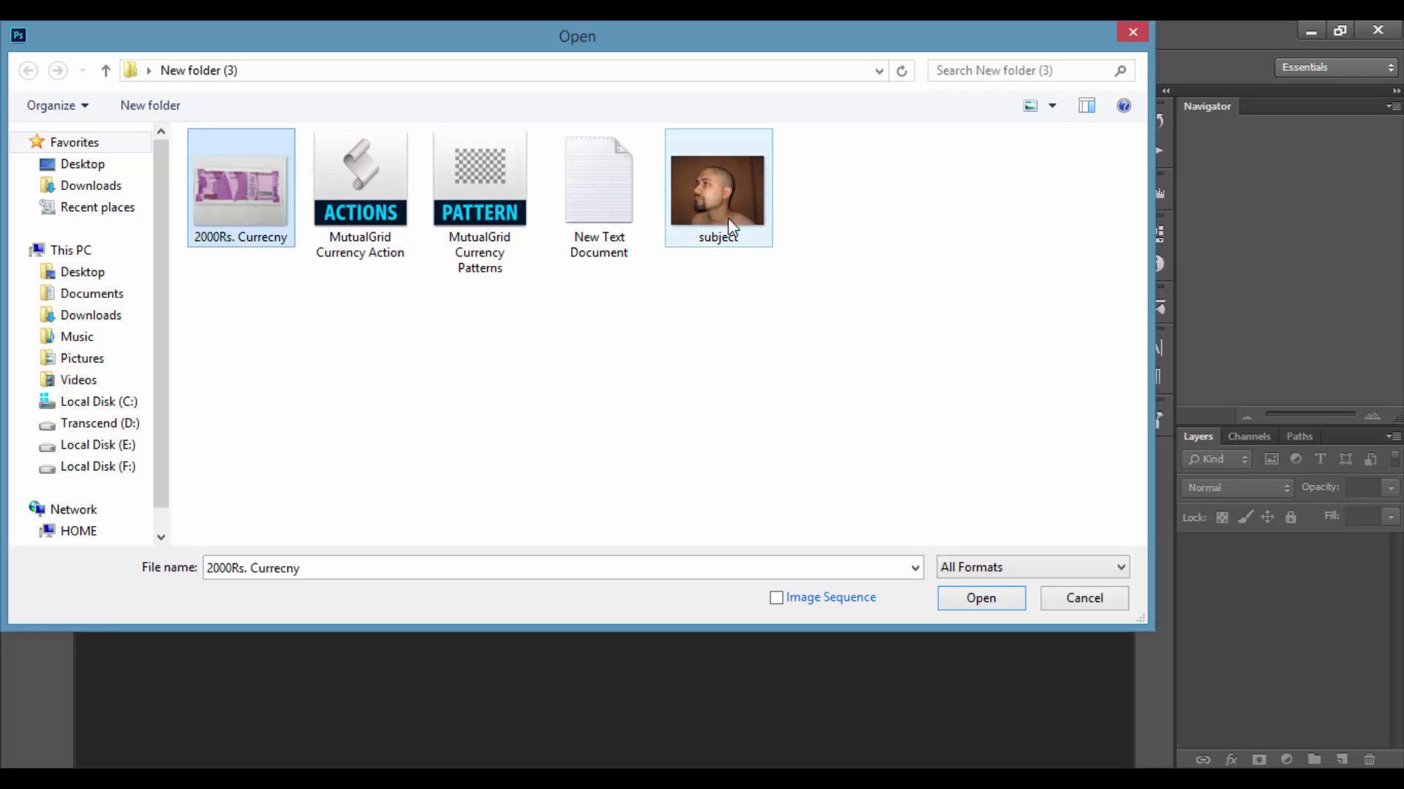
{"action": "mouse_move", "coordinate": [713, 195]}
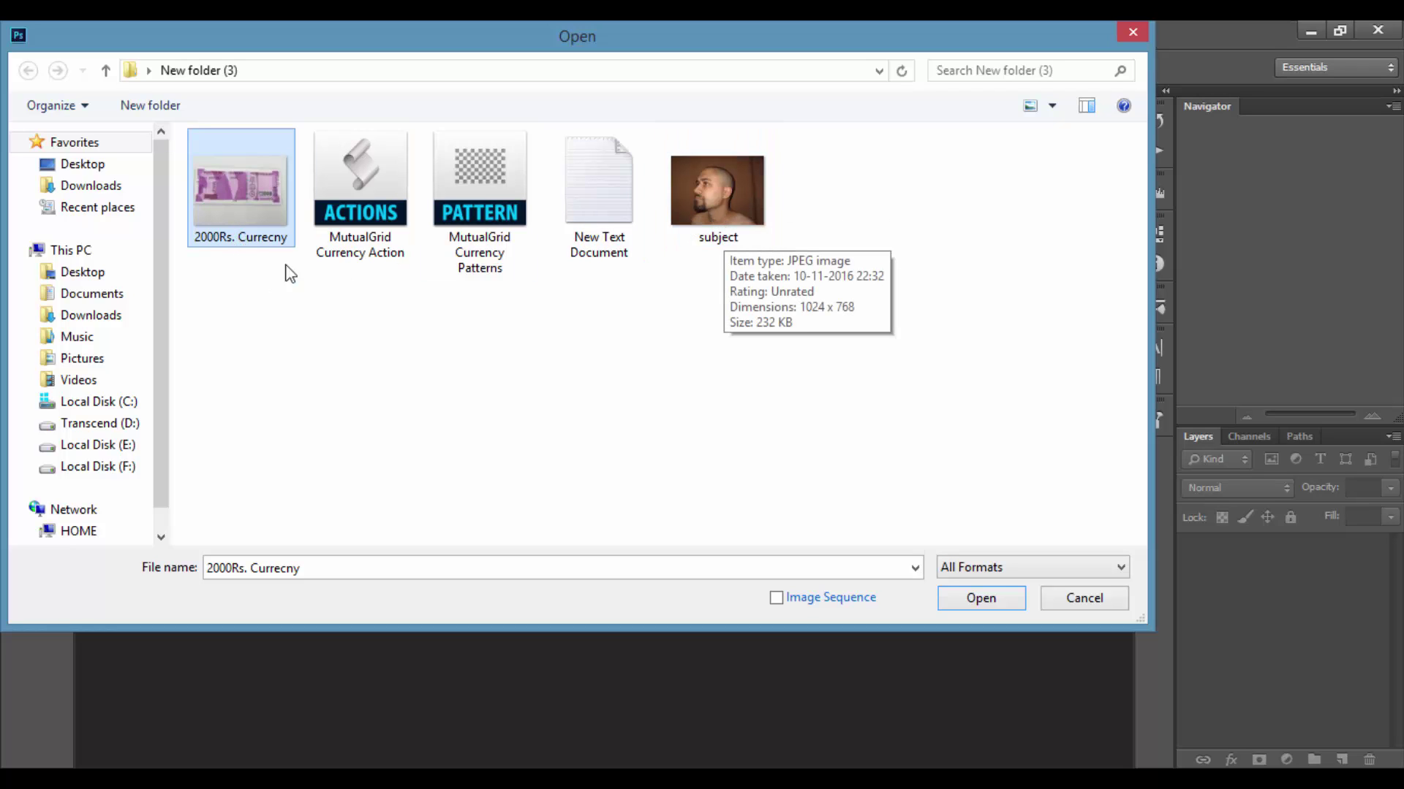
{"action": "left_click", "coordinate": [724, 210], "text": "ctrl"}
{"action": "left_click", "coordinate": [985, 588]}
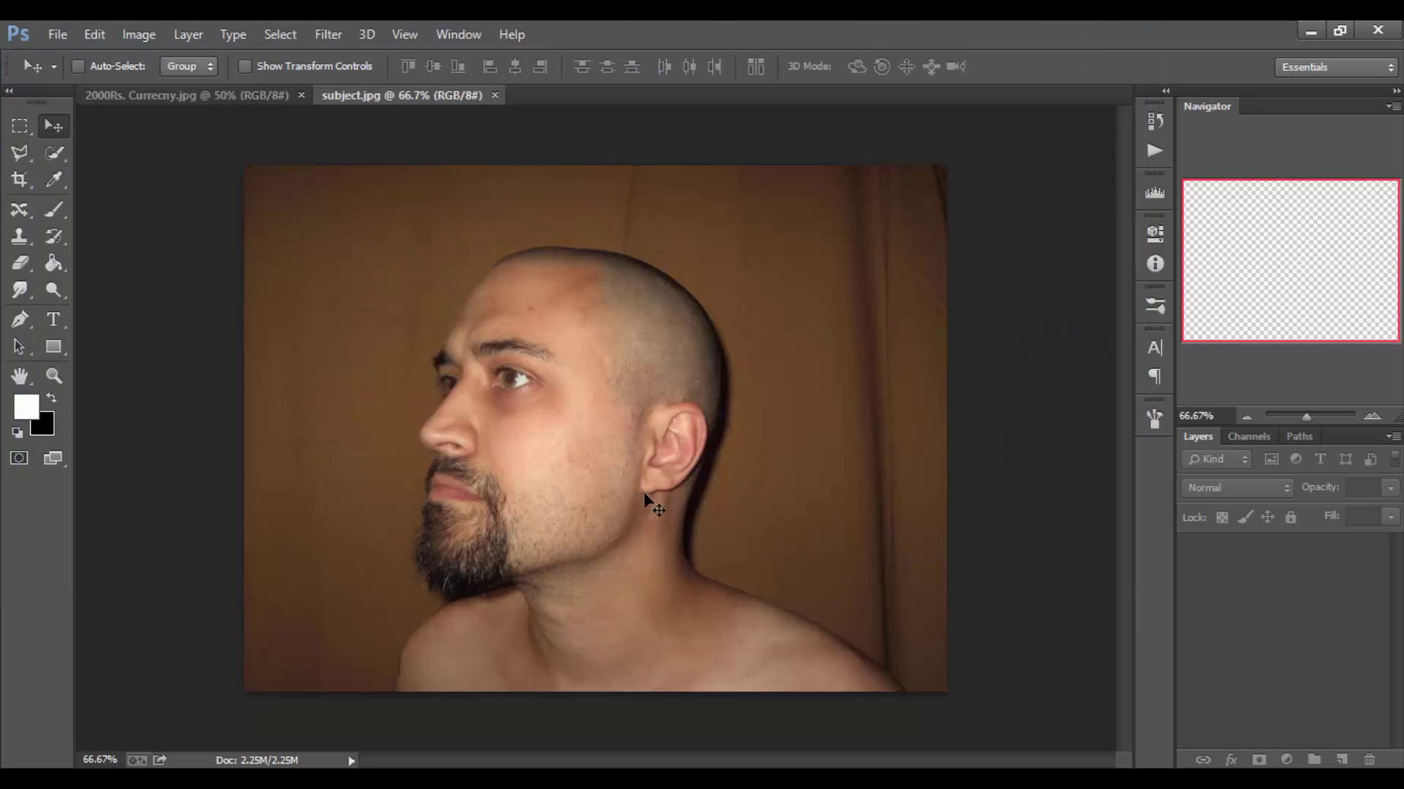
{"action": "key", "text": "ctrl+plus"}
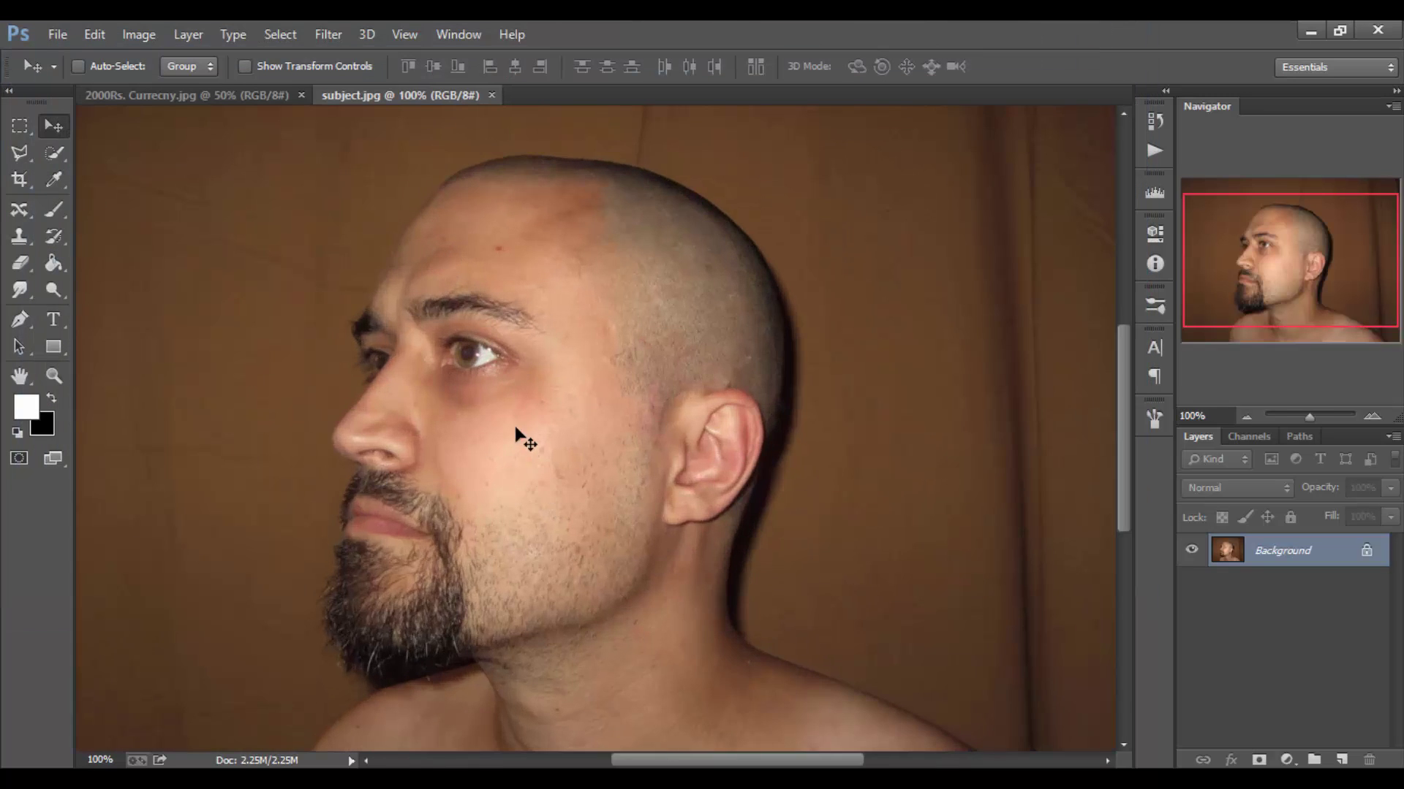
{"action": "key", "text": "ctrl+minus"}
{"action": "left_click", "coordinate": [540, 595]}
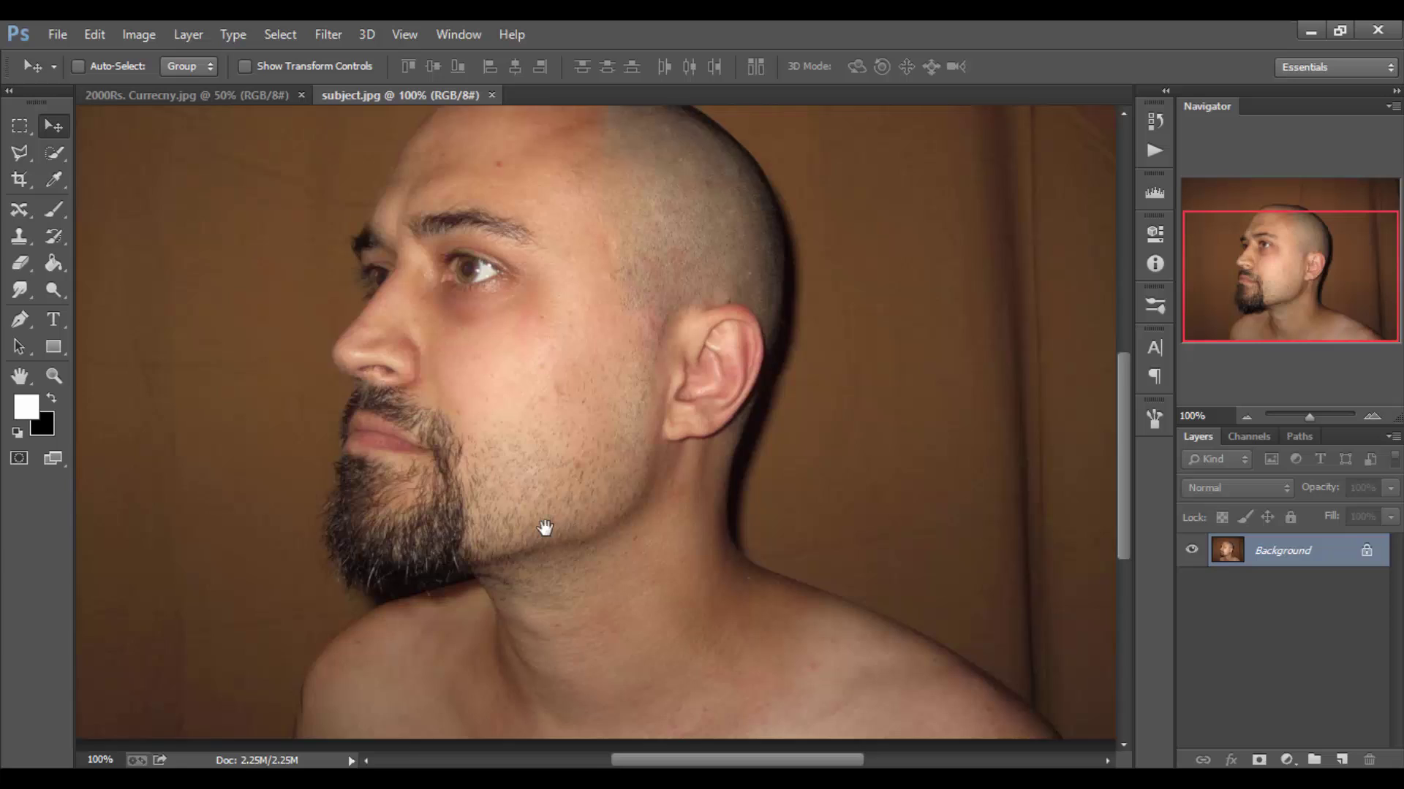
Start a Pen path at the lower neck with anchors along the jaw and beard edge
{"action": "left_click_drag", "start_coordinate": [545, 530], "coordinate": [530, 398]}
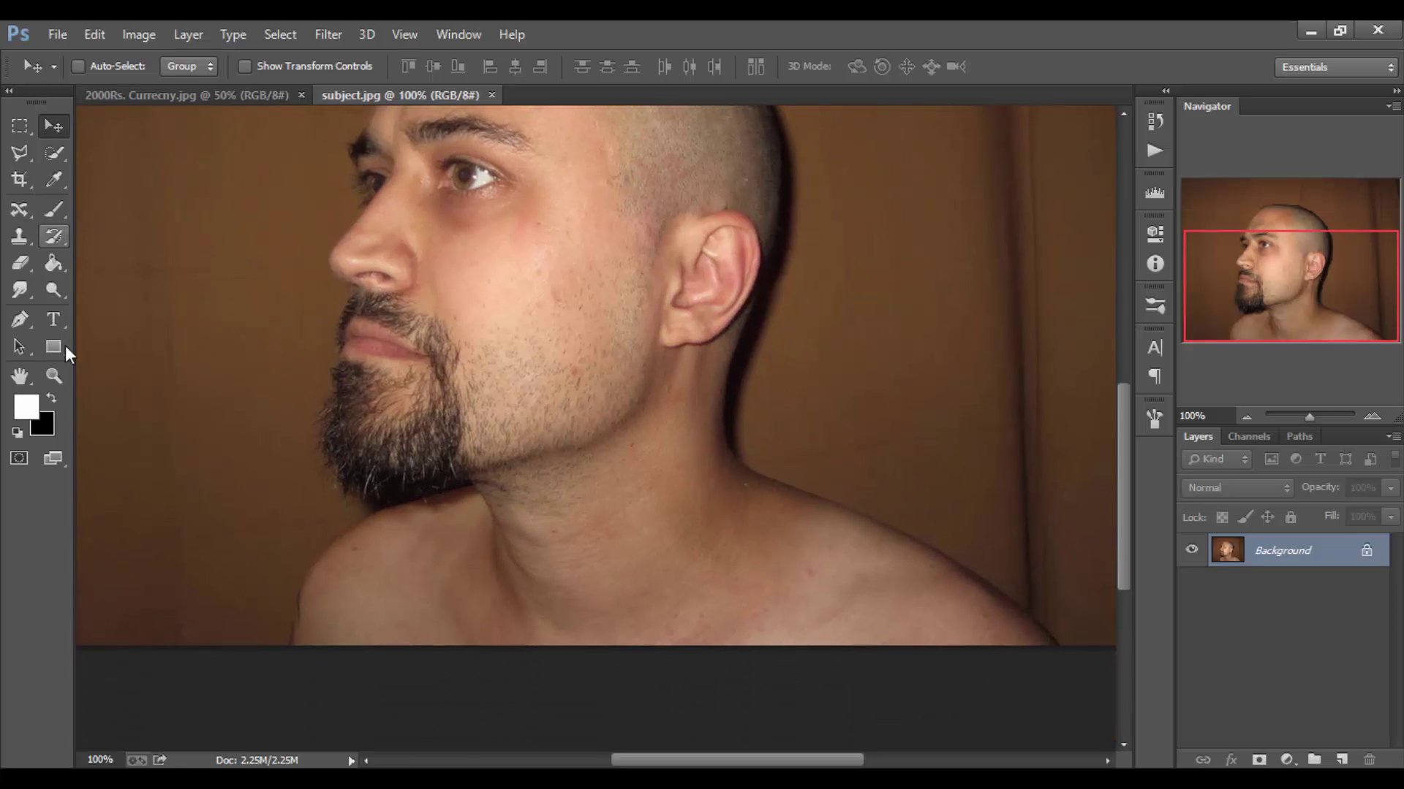
{"action": "left_click", "coordinate": [20, 320]}
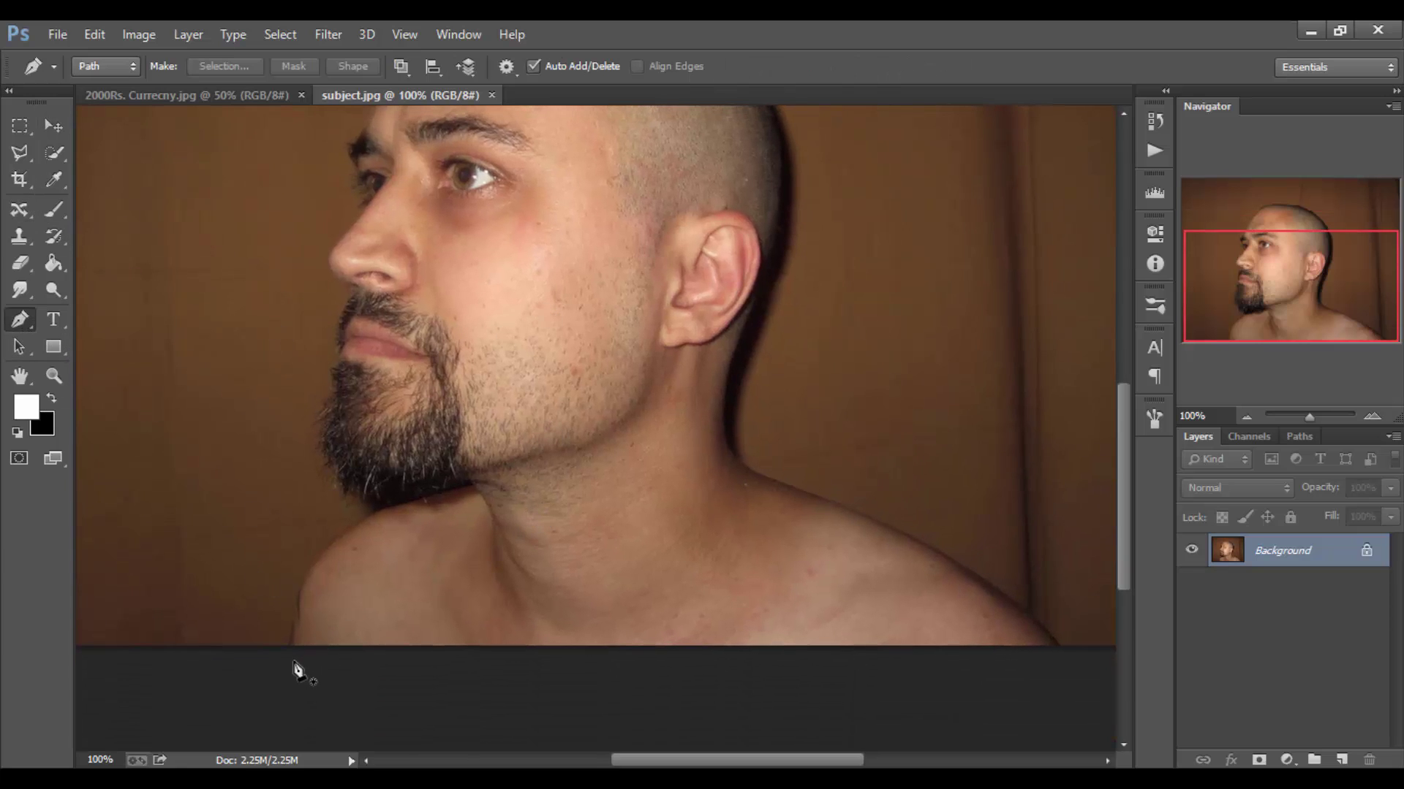
{"action": "left_click", "coordinate": [288, 661]}
{"action": "mouse_move", "coordinate": [414, 502]}
{"action": "left_mouse_down"}
{"action": "mouse_move", "coordinate": [538, 468]}
{"action": "mouse_move", "coordinate": [468, 499]}
{"action": "left_mouse_up"}
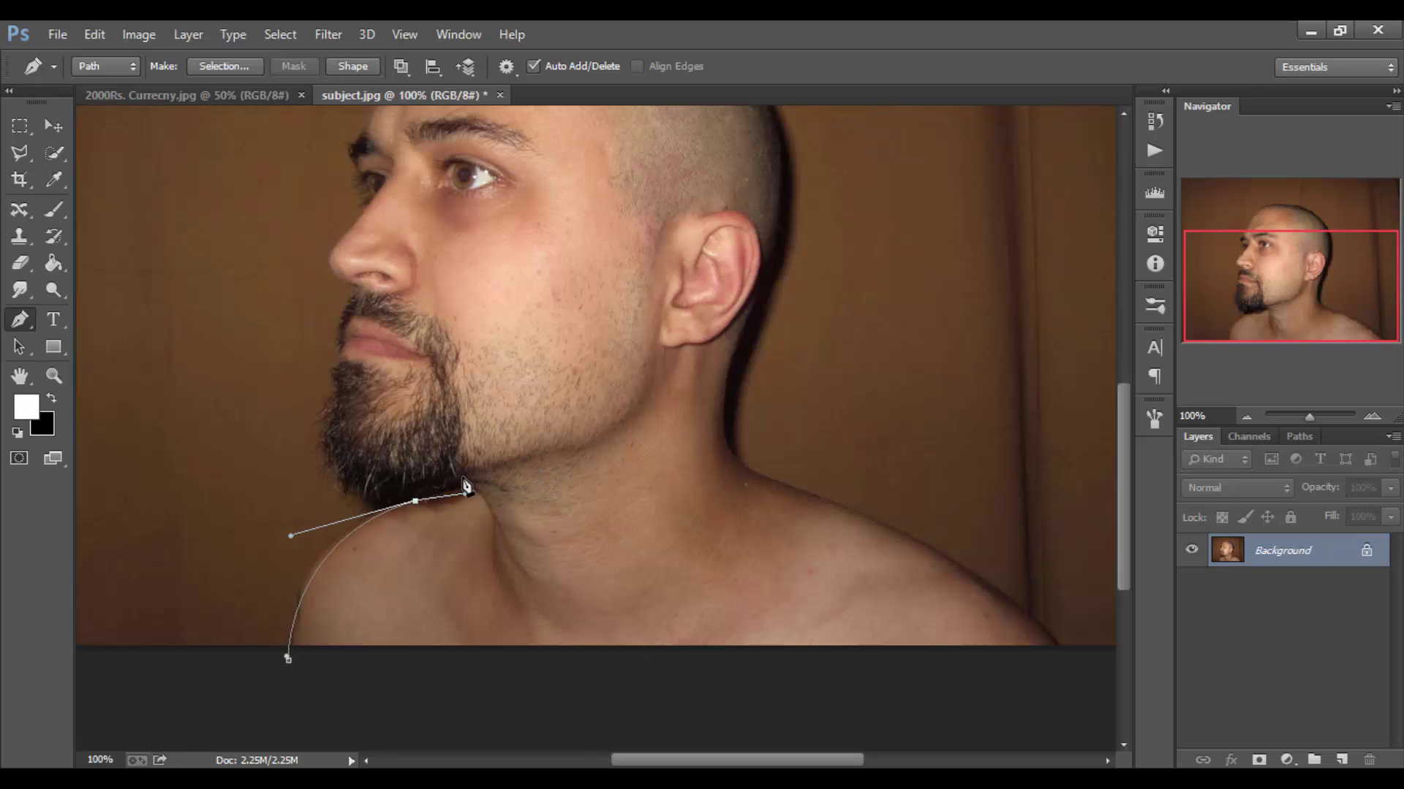
{"action": "left_click", "coordinate": [441, 487]}
{"action": "left_click_drag", "start_coordinate": [332, 428], "coordinate": [337, 314]}
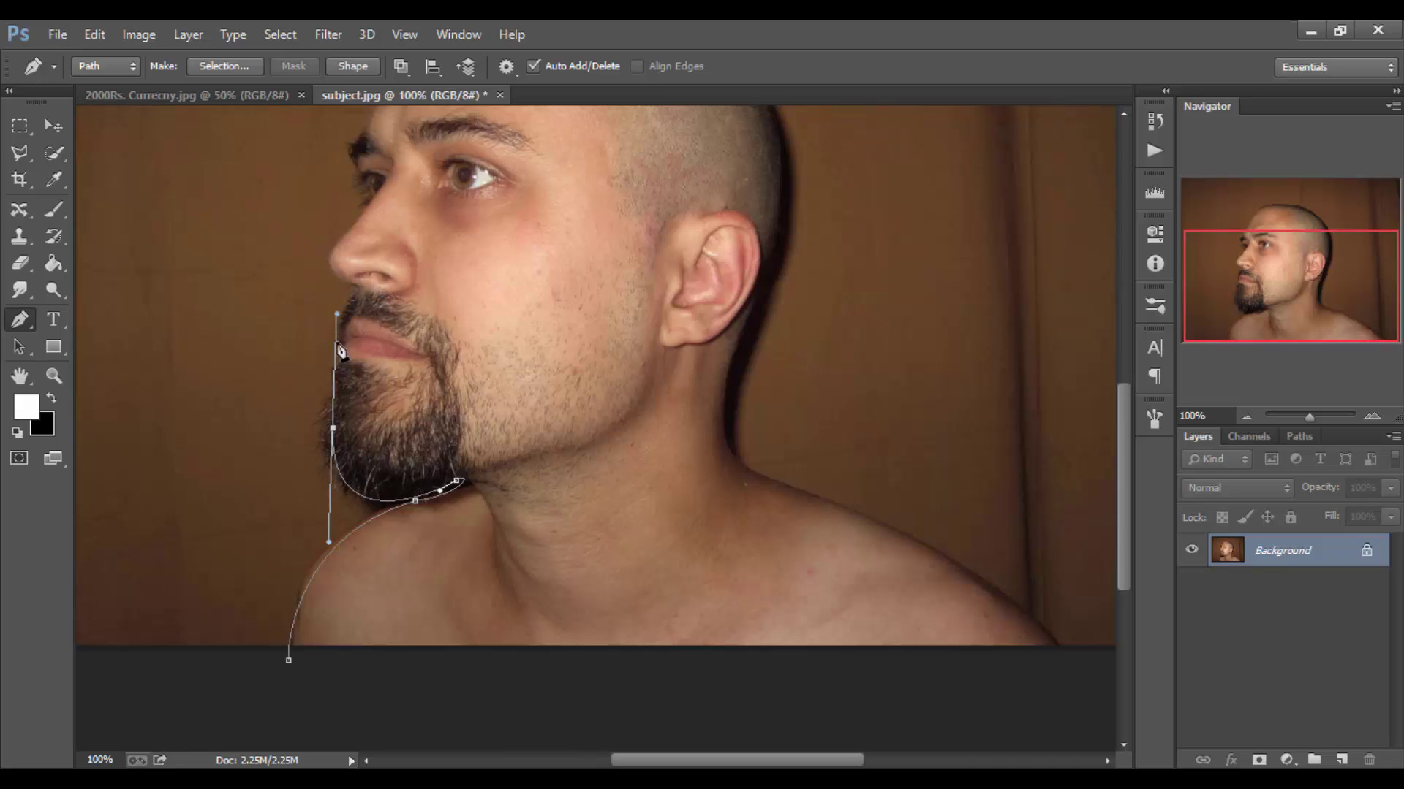
{"action": "mouse_move", "coordinate": [337, 314]}
{"action": "left_mouse_down"}
{"action": "mouse_move", "coordinate": [333, 390]}
{"action": "mouse_move", "coordinate": [348, 341]}
{"action": "left_mouse_up"}
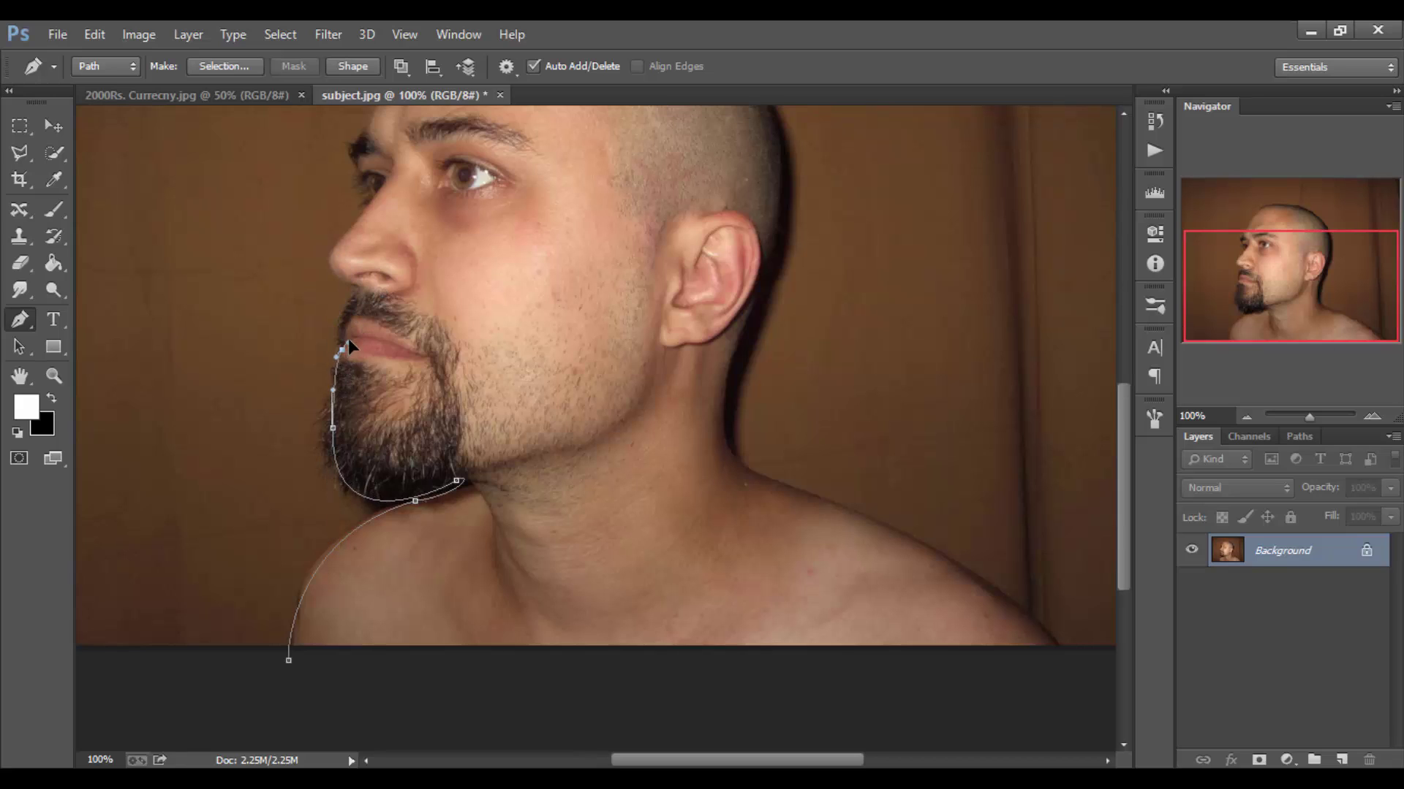
Add a corrected curved anchor below the nose, trimming its upper handle
{"action": "left_click_drag", "start_coordinate": [358, 291], "coordinate": [367, 269]}
{"action": "key", "text": "ctrl+z"}
{"action": "left_click", "coordinate": [341, 353], "text": "alt"}
{"action": "left_click_drag", "start_coordinate": [356, 291], "coordinate": [392, 234]}
{"action": "left_click", "coordinate": [356, 291], "text": "alt"}
{"action": "left_click_drag", "start_coordinate": [383, 195], "coordinate": [362, 181]}
Extend the path with curved anchors over the nose bridge, forehead and top of the head
{"action": "key", "text": "ctrl+plus"}
{"action": "left_click_drag", "start_coordinate": [463, 375], "coordinate": [542, 470]}
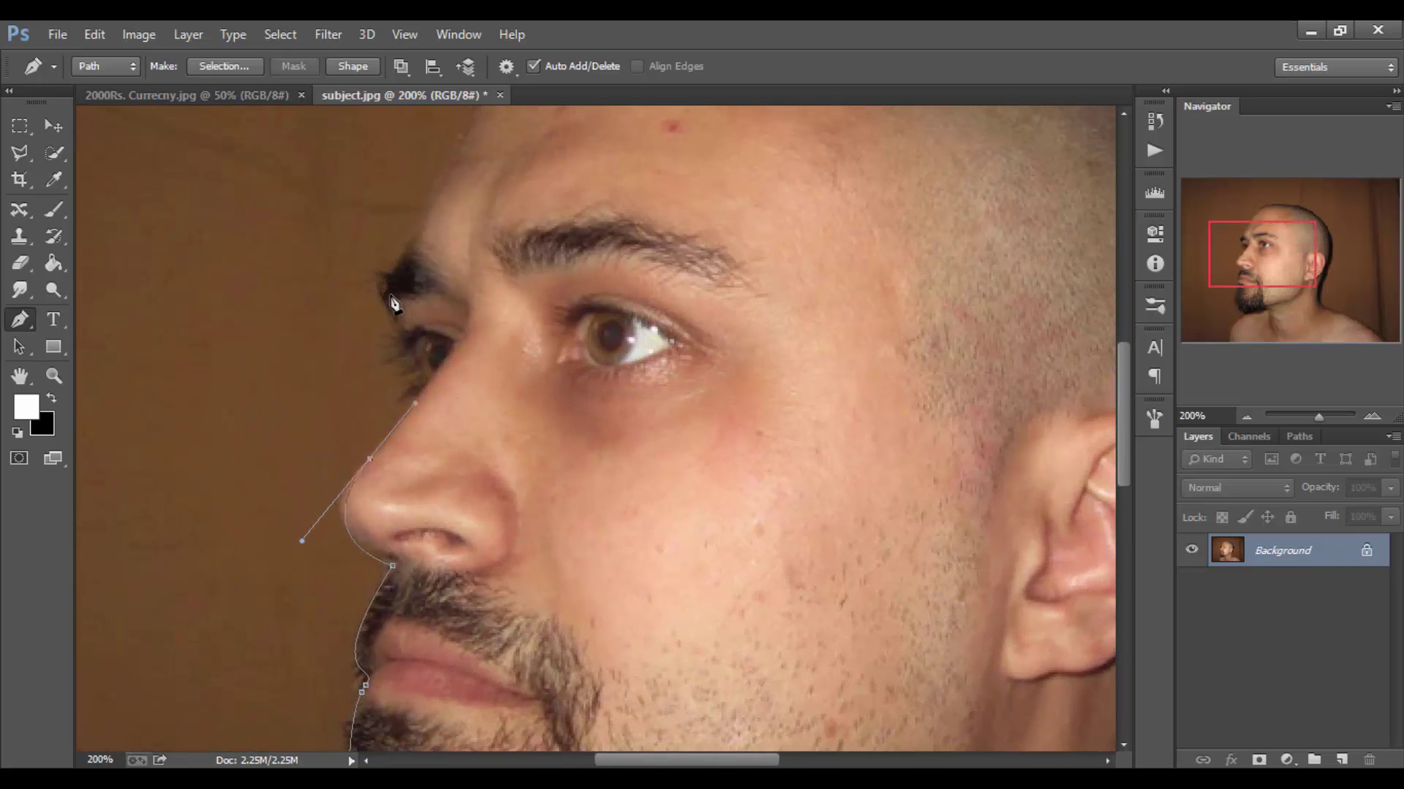
{"action": "left_click_drag", "start_coordinate": [410, 338], "coordinate": [378, 291]}
{"action": "mouse_move", "coordinate": [461, 166]}
{"action": "left_mouse_down"}
{"action": "mouse_move", "coordinate": [447, 334]}
{"action": "mouse_move", "coordinate": [509, 188]}
{"action": "left_mouse_up"}
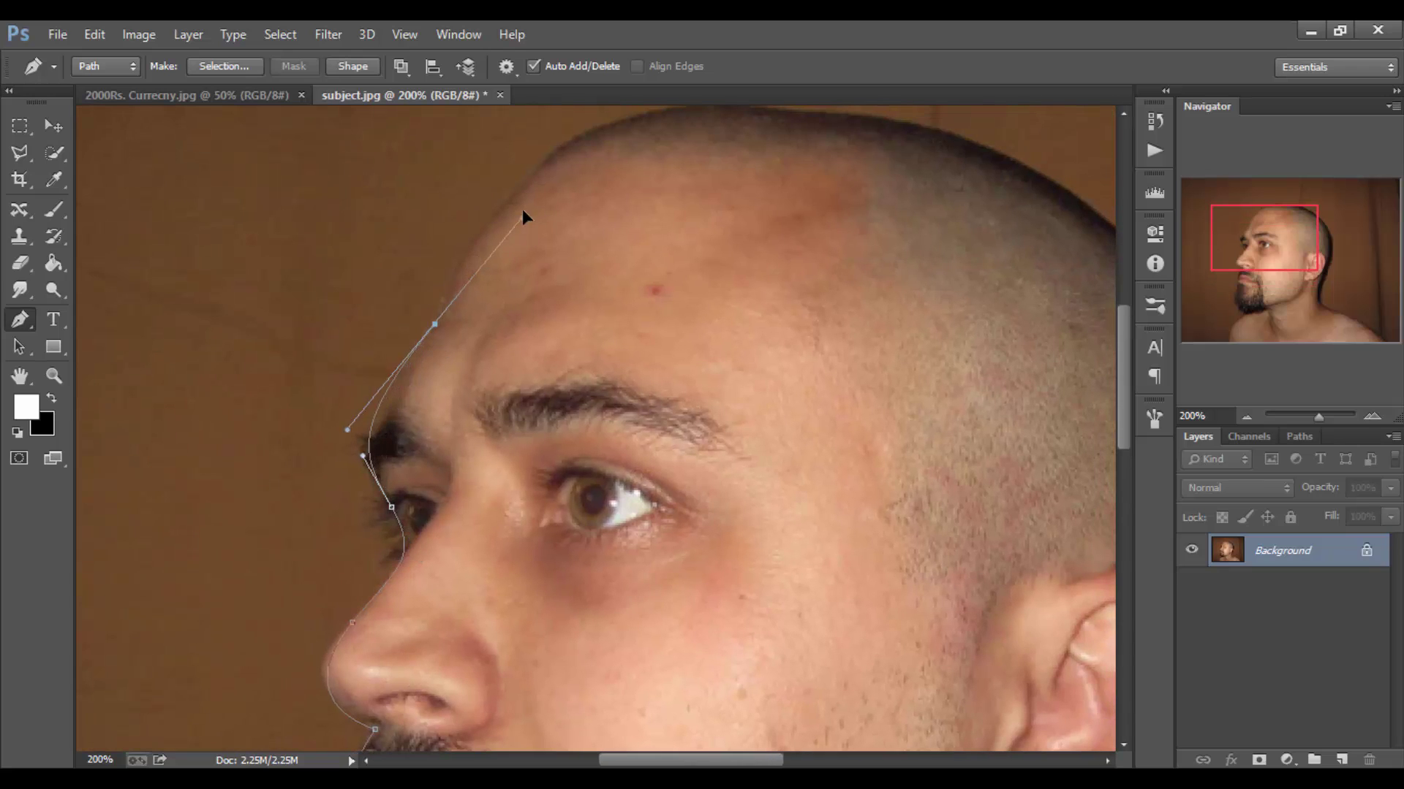
{"action": "left_click_drag", "start_coordinate": [632, 170], "coordinate": [551, 272]}
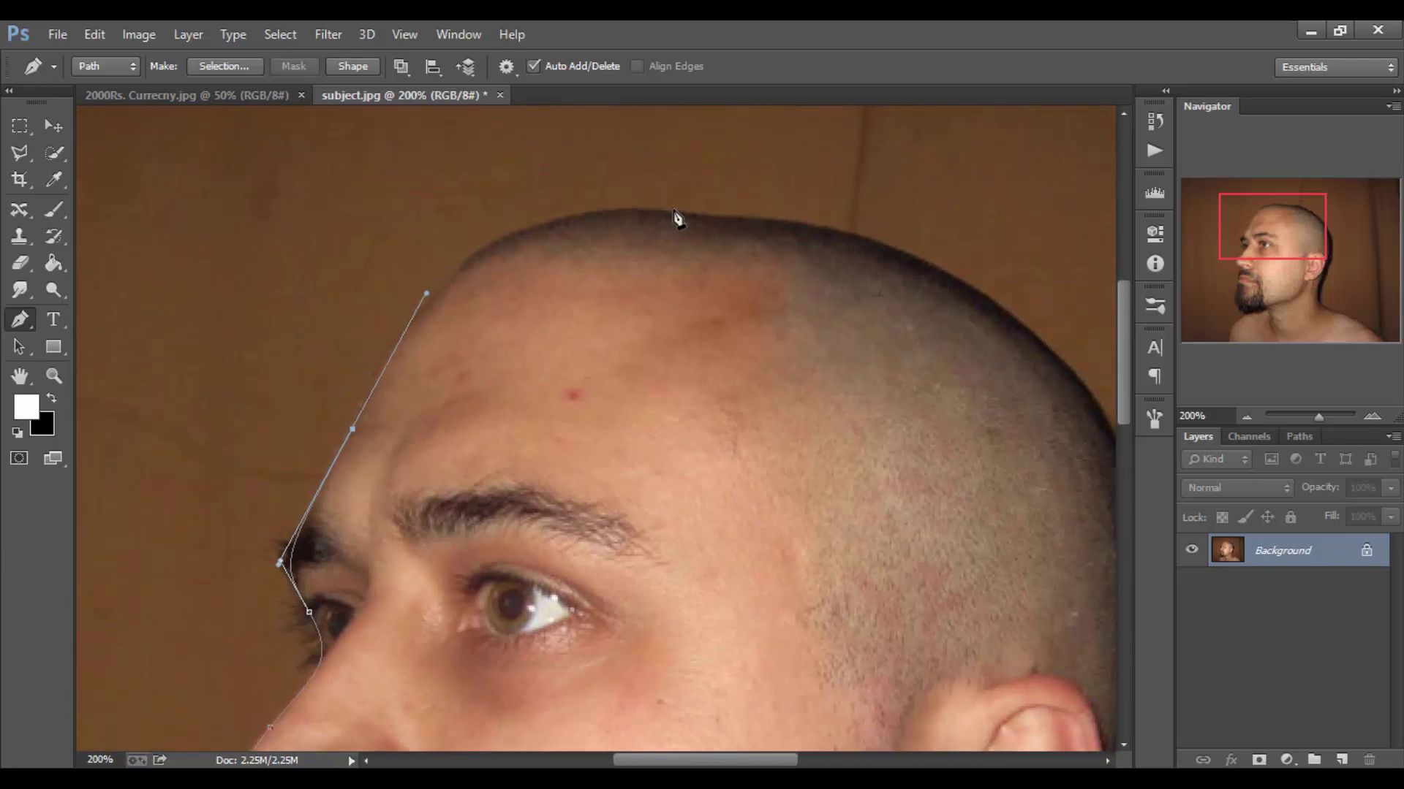
{"action": "mouse_move", "coordinate": [668, 211]}
{"action": "left_mouse_down"}
{"action": "mouse_move", "coordinate": [775, 243]}
{"action": "mouse_move", "coordinate": [775, 220]}
{"action": "left_mouse_up"}
{"action": "left_click_drag", "start_coordinate": [899, 250], "coordinate": [950, 277]}
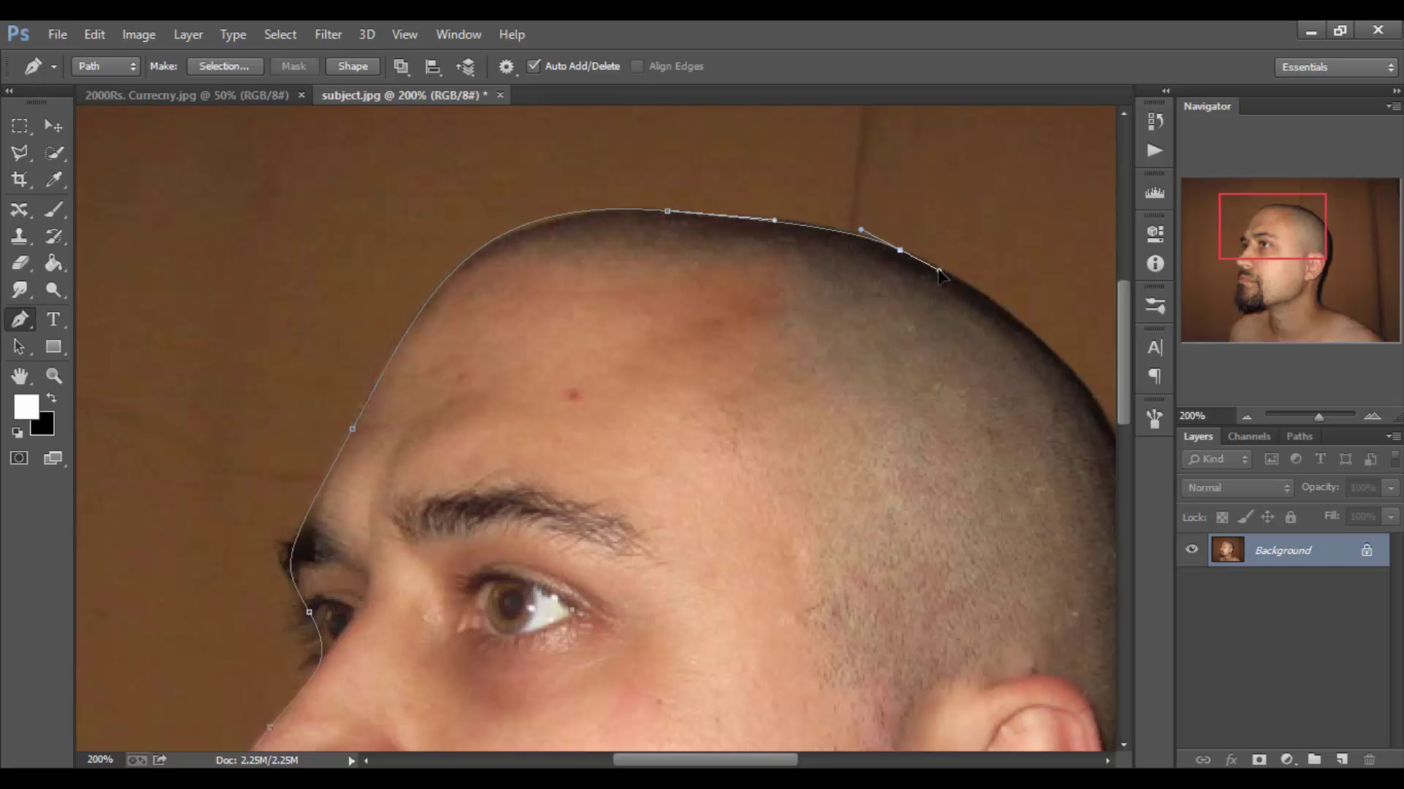
{"action": "key", "text": "ctrl+z"}
Continue the path around the back of the head, neck and shoulder, closing it at the start point
{"action": "left_click_drag", "start_coordinate": [990, 379], "coordinate": [614, 282]}
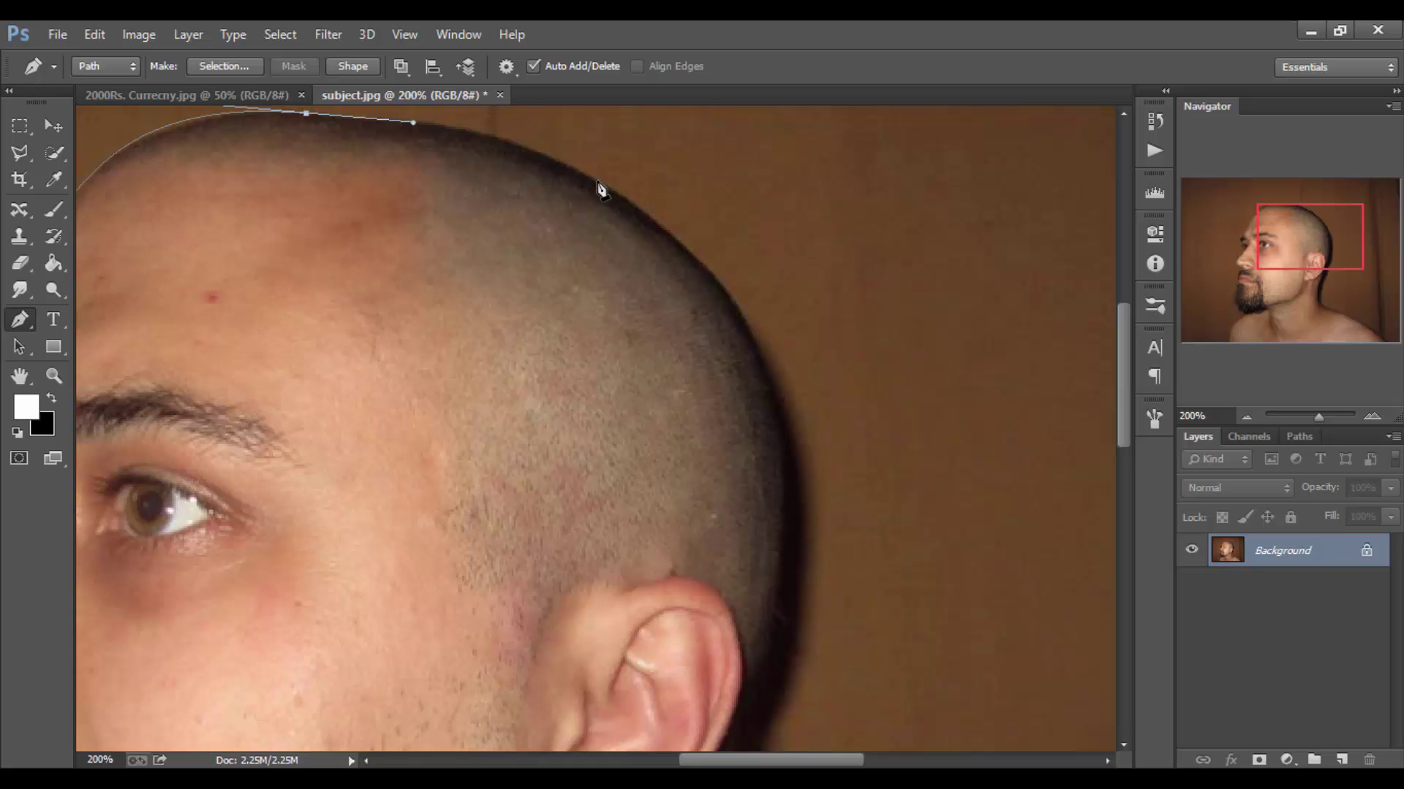
{"action": "left_click_drag", "start_coordinate": [596, 184], "coordinate": [705, 250]}
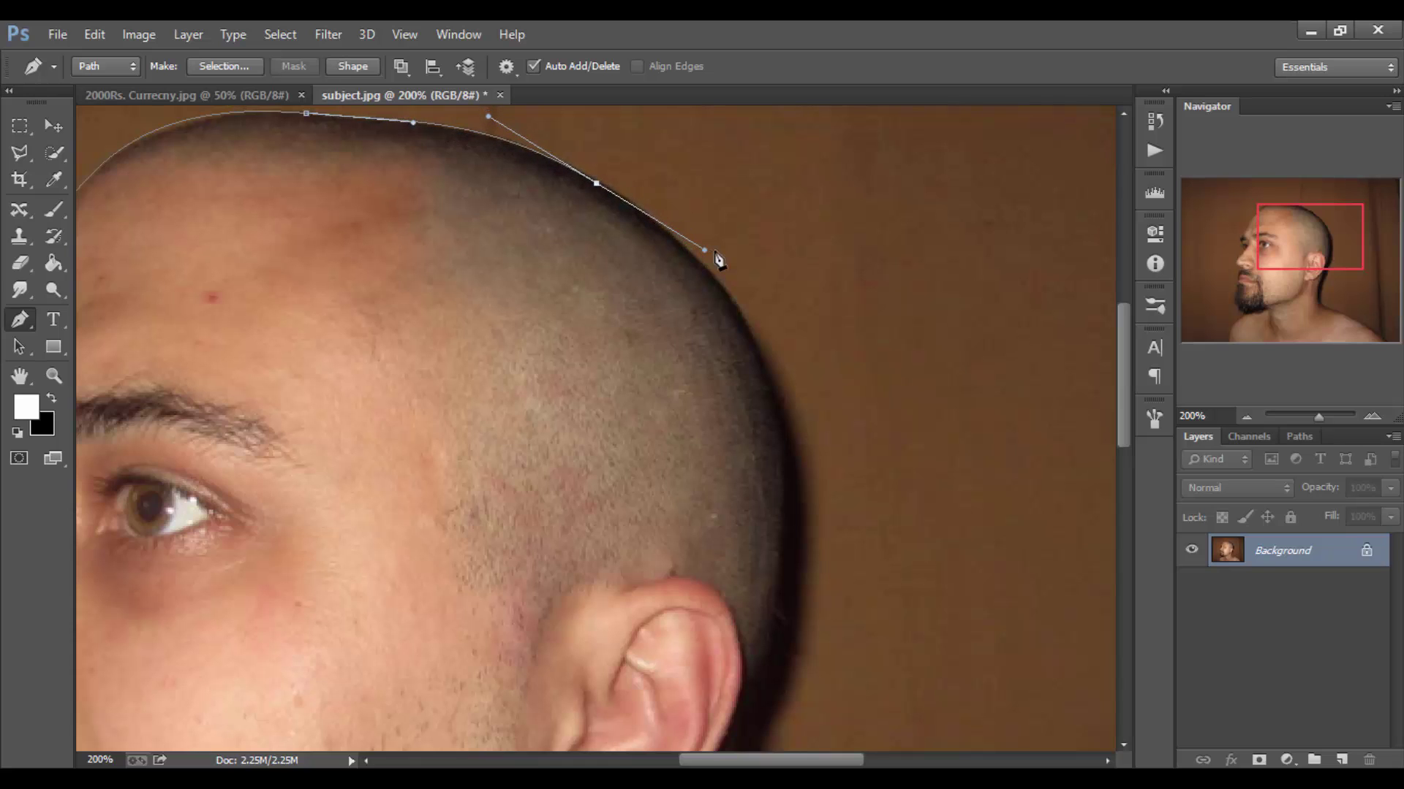
{"action": "mouse_move", "coordinate": [790, 548]}
{"action": "left_mouse_down"}
{"action": "mouse_move", "coordinate": [767, 760]}
{"action": "mouse_move", "coordinate": [900, 501]}
{"action": "left_mouse_up"}
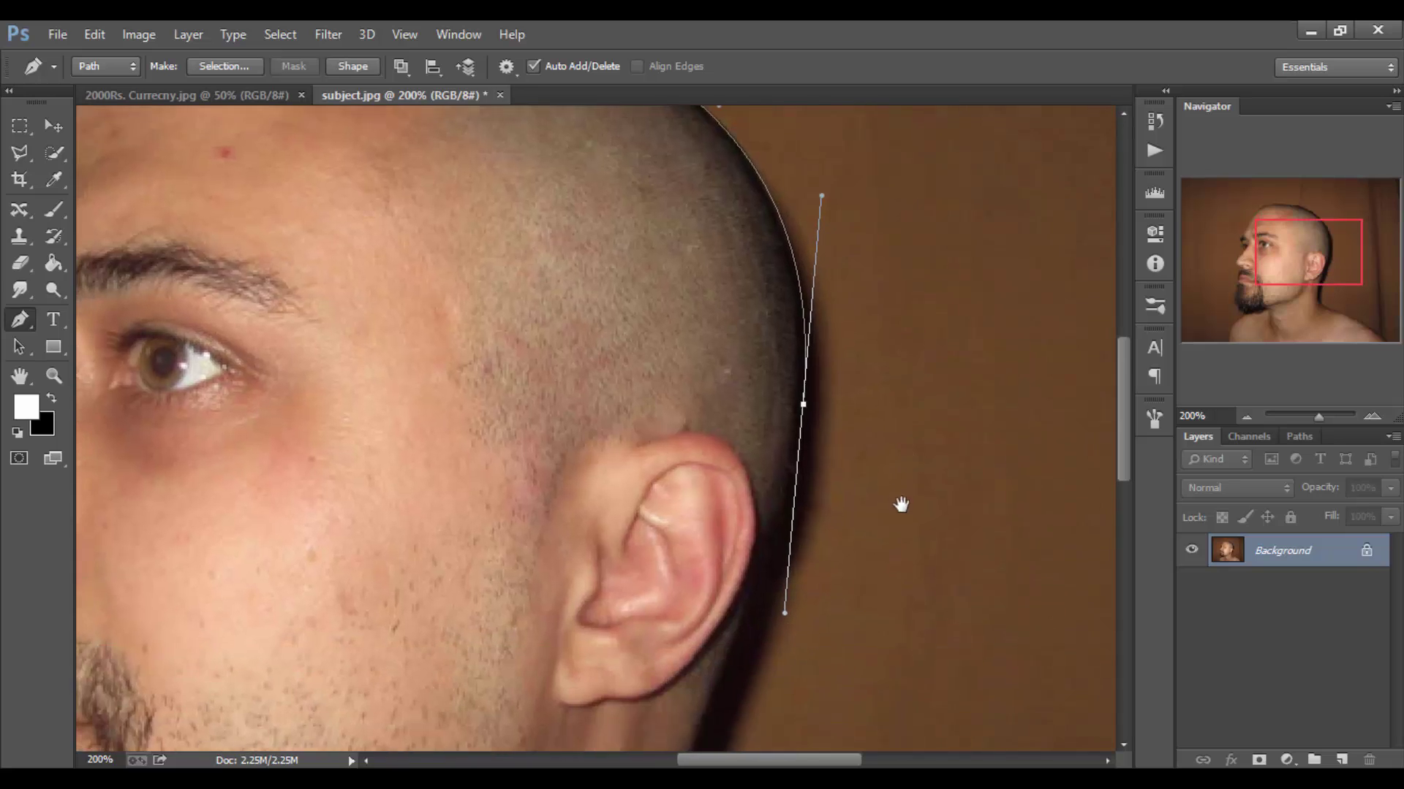
{"action": "key", "text": "ctrl+minus"}
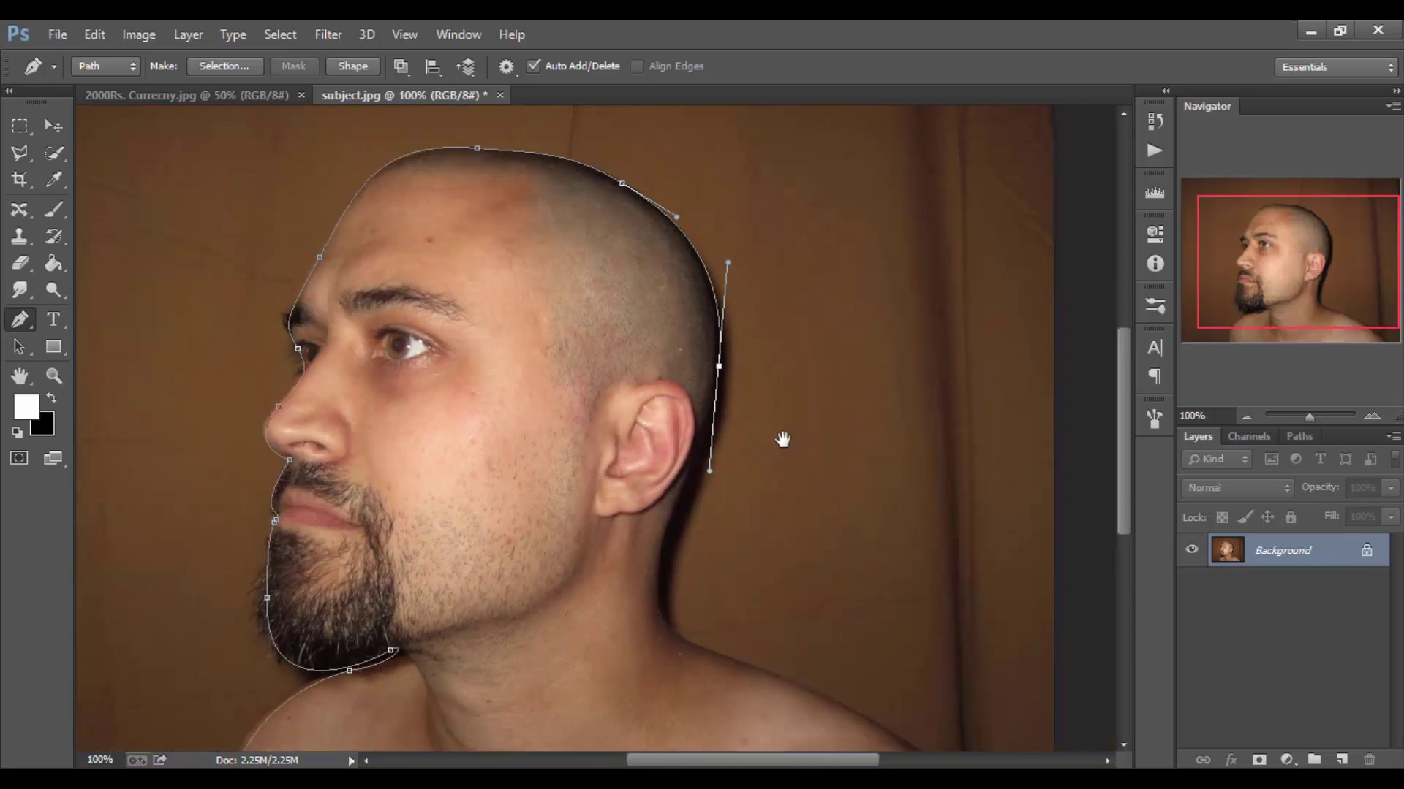
{"action": "scroll", "coordinate": [783, 433], "scroll_direction": "down", "scroll_amount": 3}
{"action": "mouse_move", "coordinate": [721, 432]}
{"action": "left_mouse_down"}
{"action": "mouse_move", "coordinate": [715, 499]}
{"action": "mouse_move", "coordinate": [812, 544]}
{"action": "left_mouse_up"}
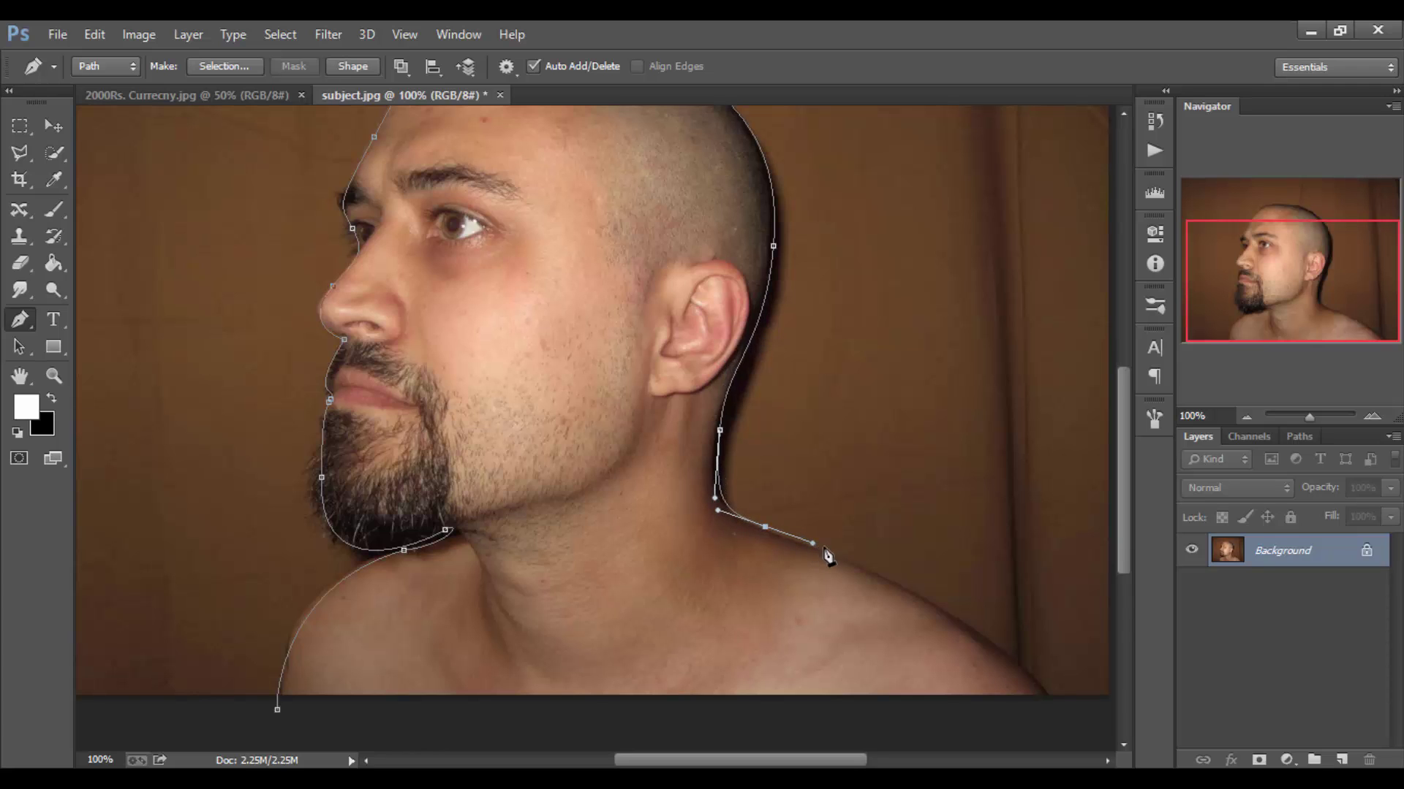
{"action": "left_click_drag", "start_coordinate": [1050, 706], "coordinate": [1086, 505]}
{"action": "left_click", "coordinate": [277, 437]}
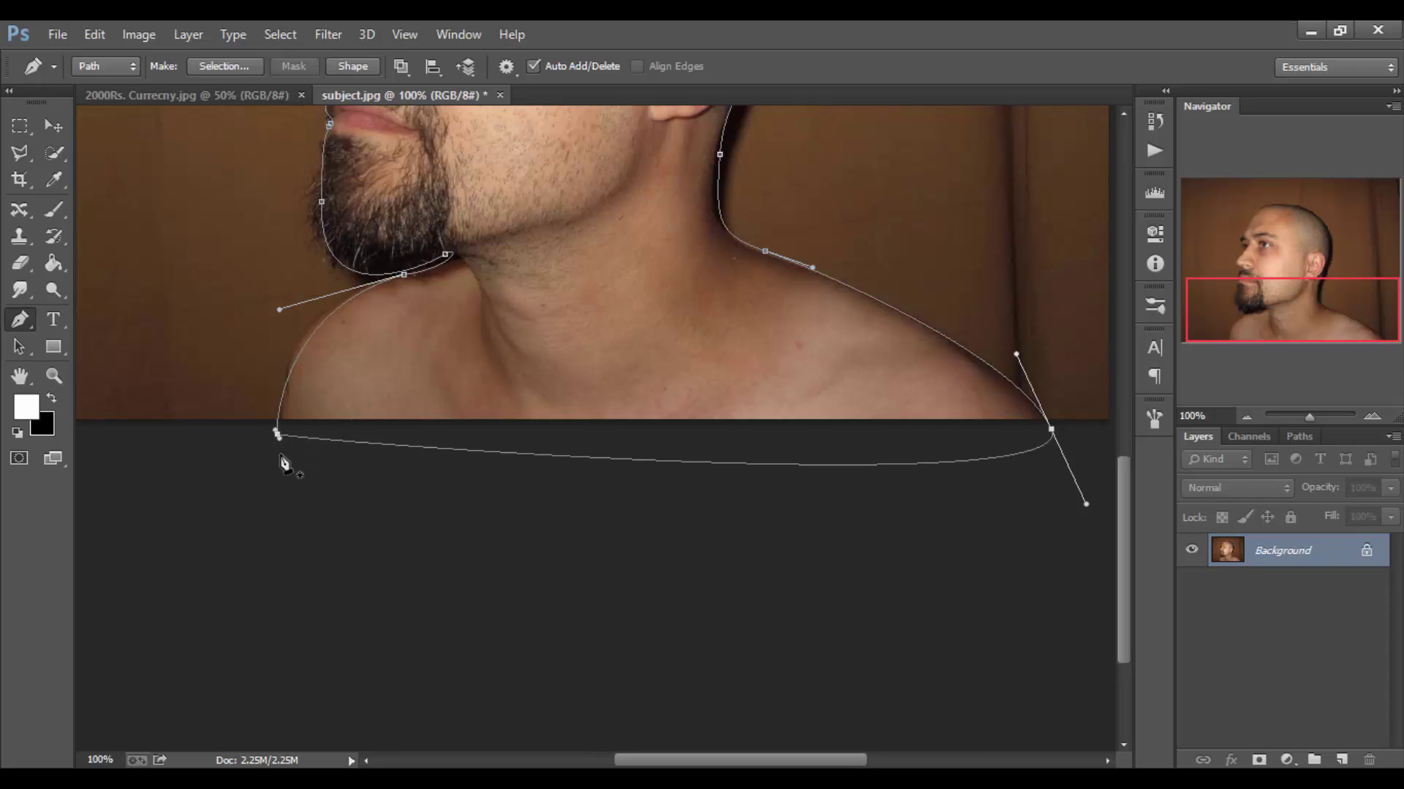
Convert the outline path to a selection and fill it white on a new Layer 1
{"action": "key", "text": "ctrl+minus"}
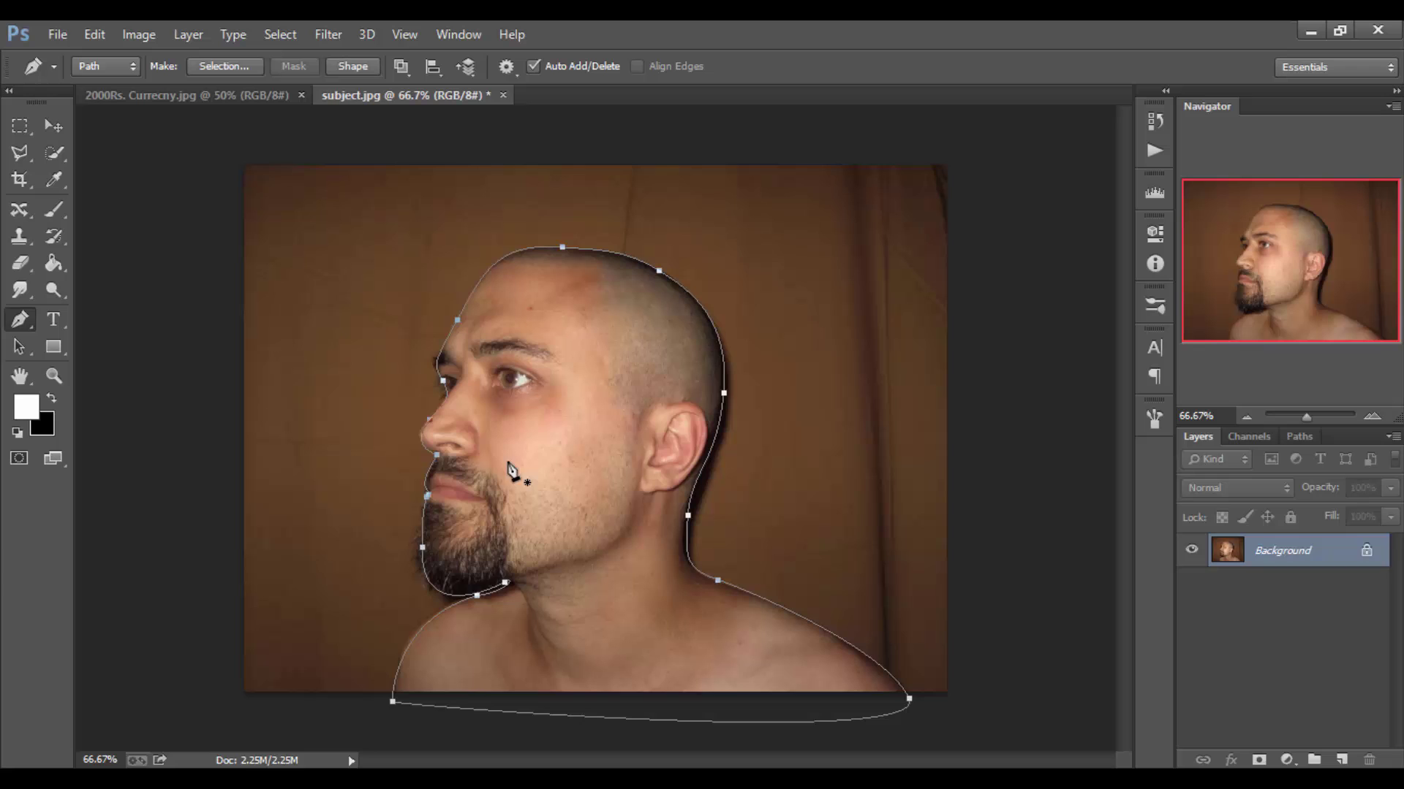
{"action": "key", "text": "ctrl+Return"}
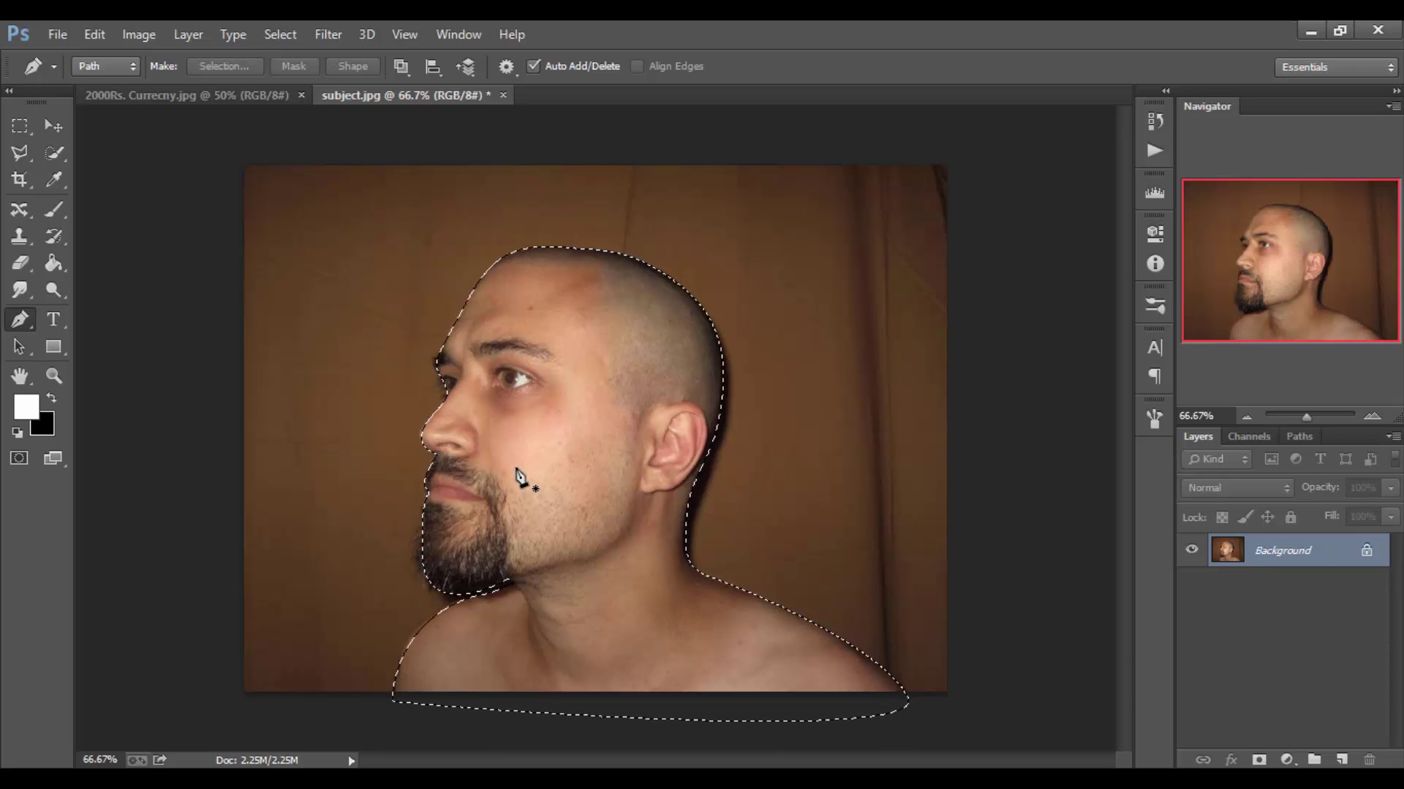
{"action": "left_click", "coordinate": [1341, 760]}
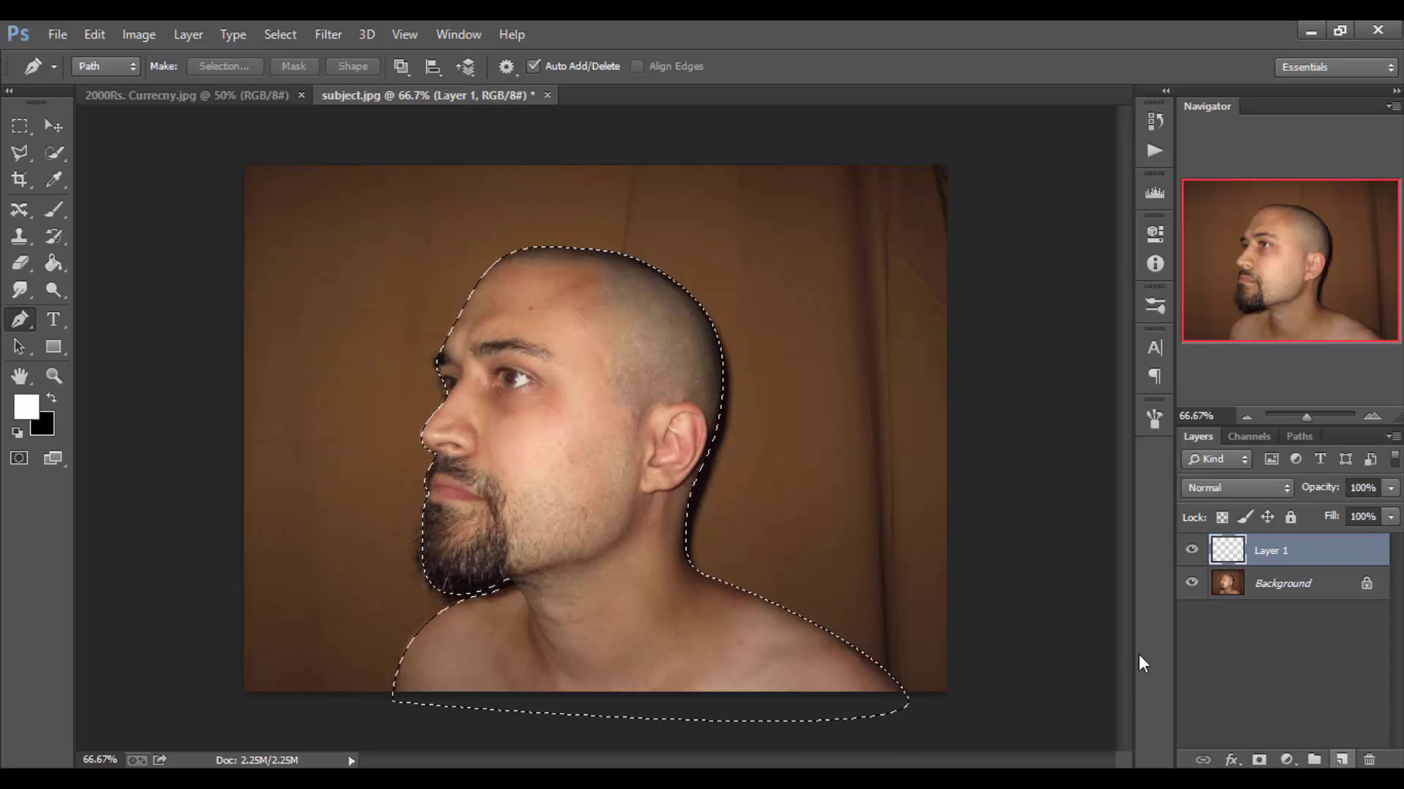
{"action": "left_click", "coordinate": [54, 263]}
{"action": "left_click", "coordinate": [548, 444]}
{"action": "key", "text": "ctrl+d"}
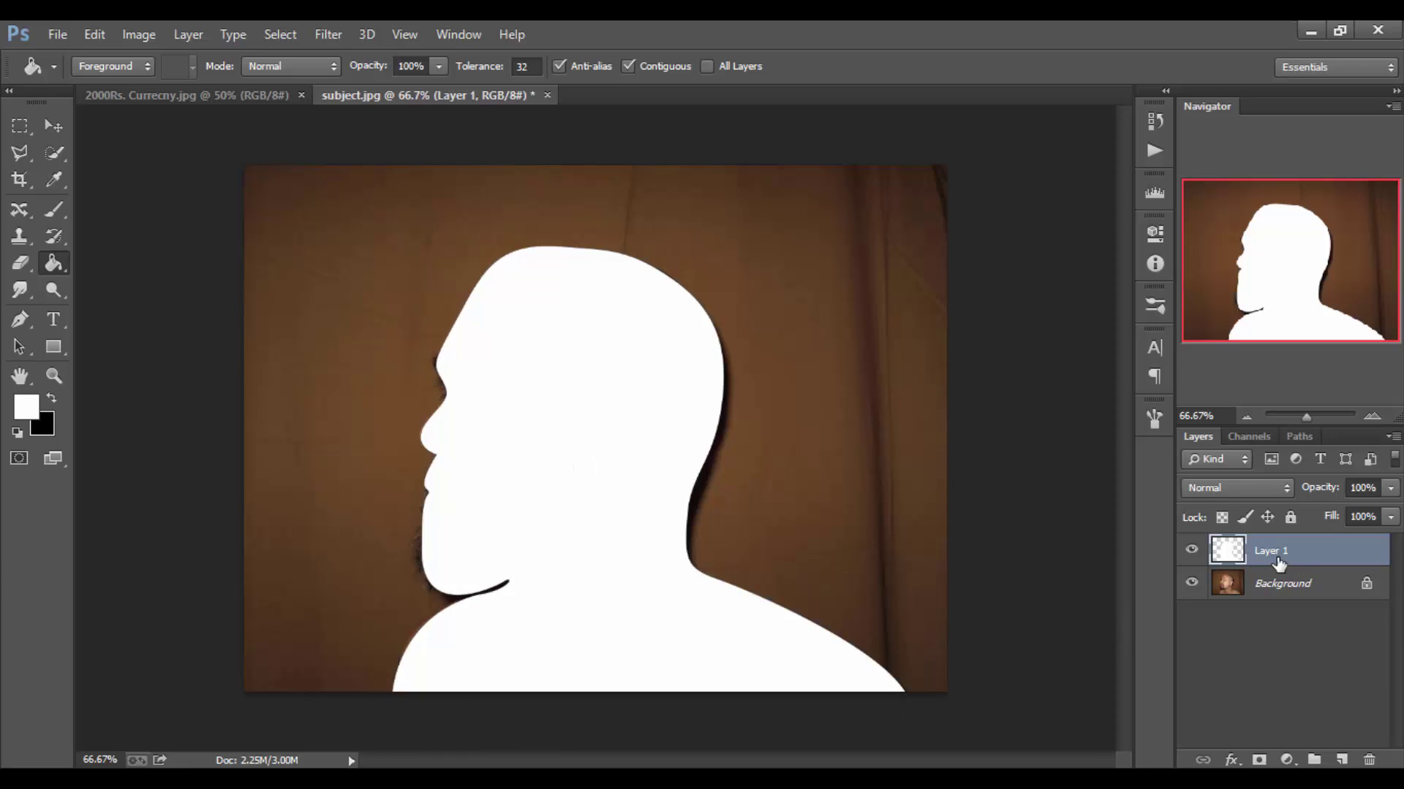
Change the Layer 1 name to 'brush' in the Layers panel
{"action": "double_click", "coordinate": [1269, 552]}
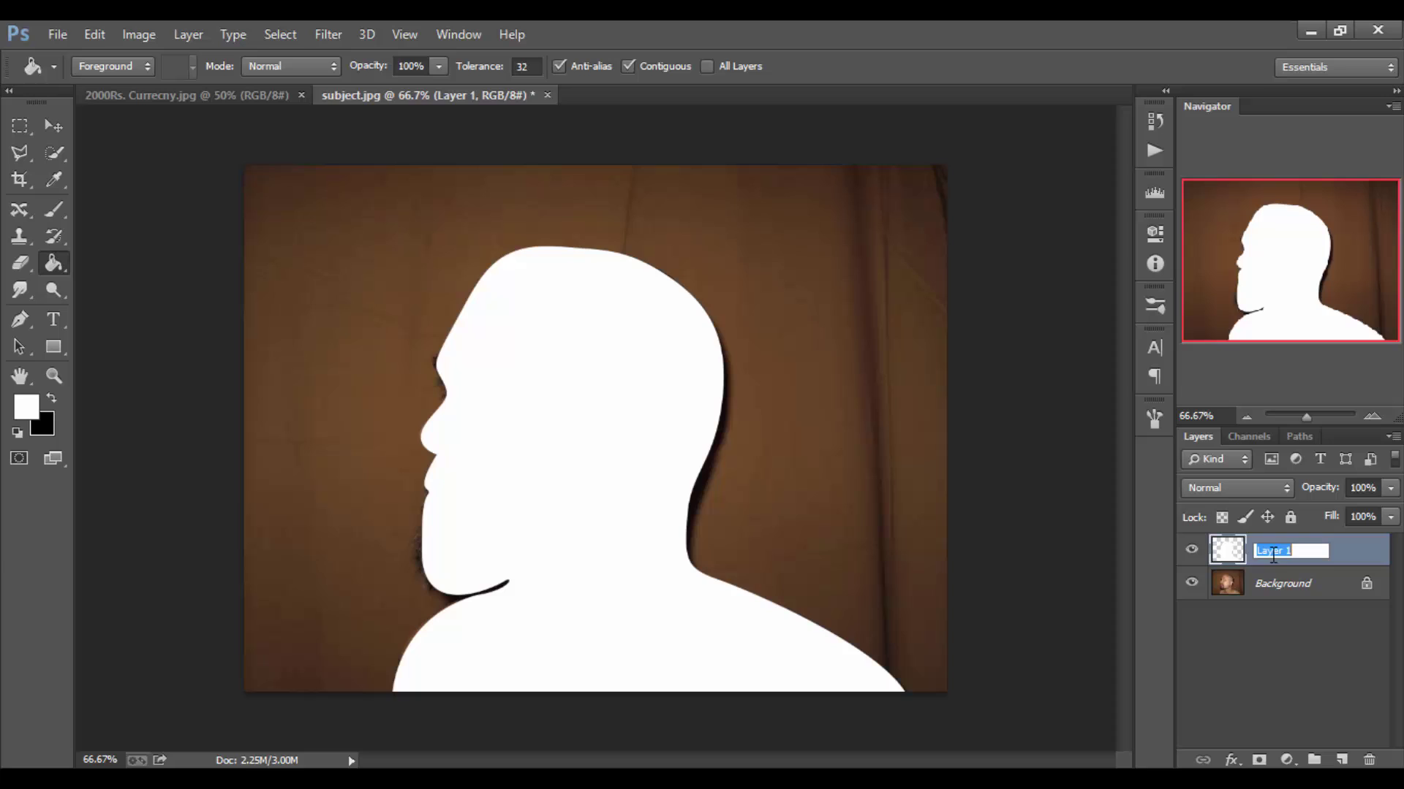
{"action": "type", "text": "brush"}
{"action": "key", "text": "Return"}
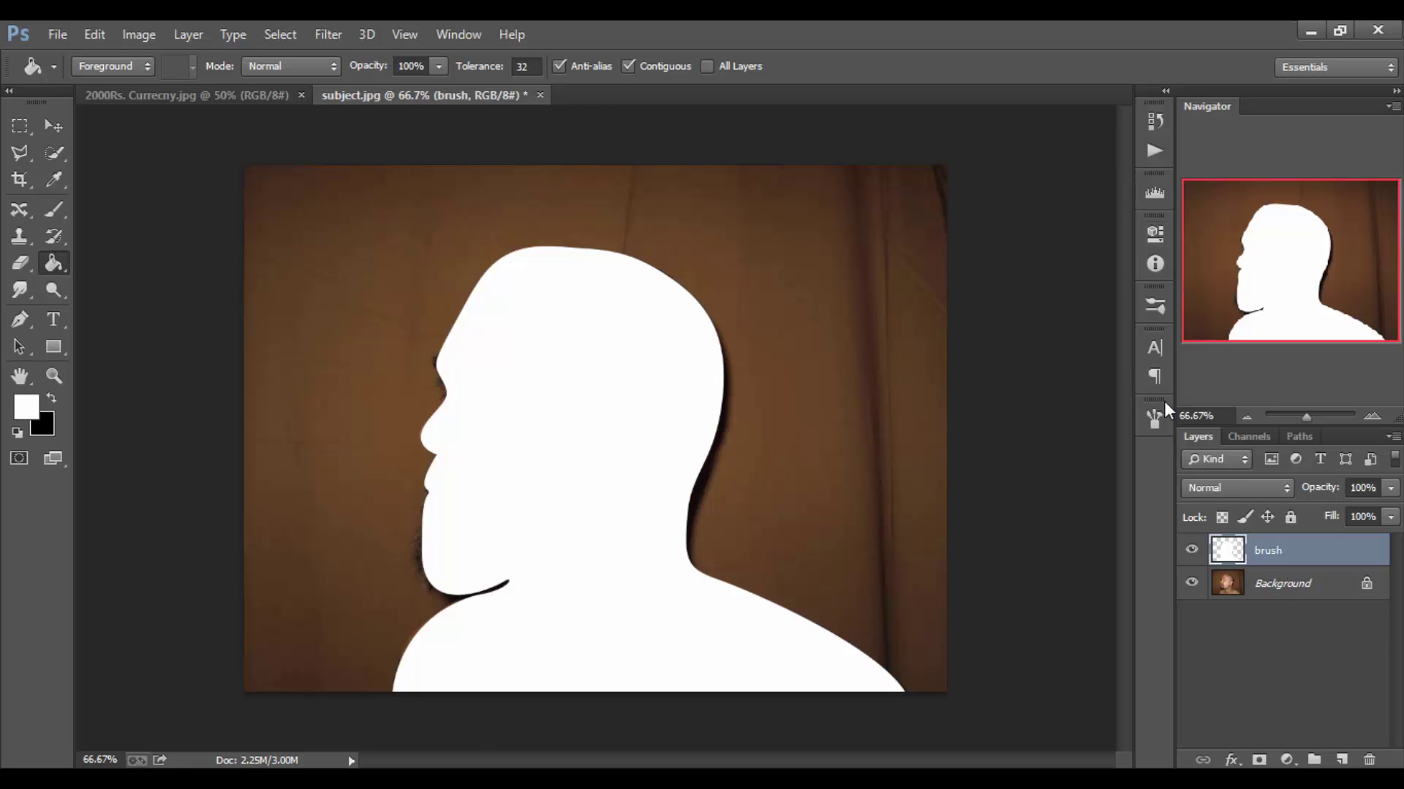
Play the MutualGrid Currency action from the Actions panel, then collapse the panel
{"action": "left_click", "coordinate": [458, 34]}
{"action": "left_click", "coordinate": [487, 155]}
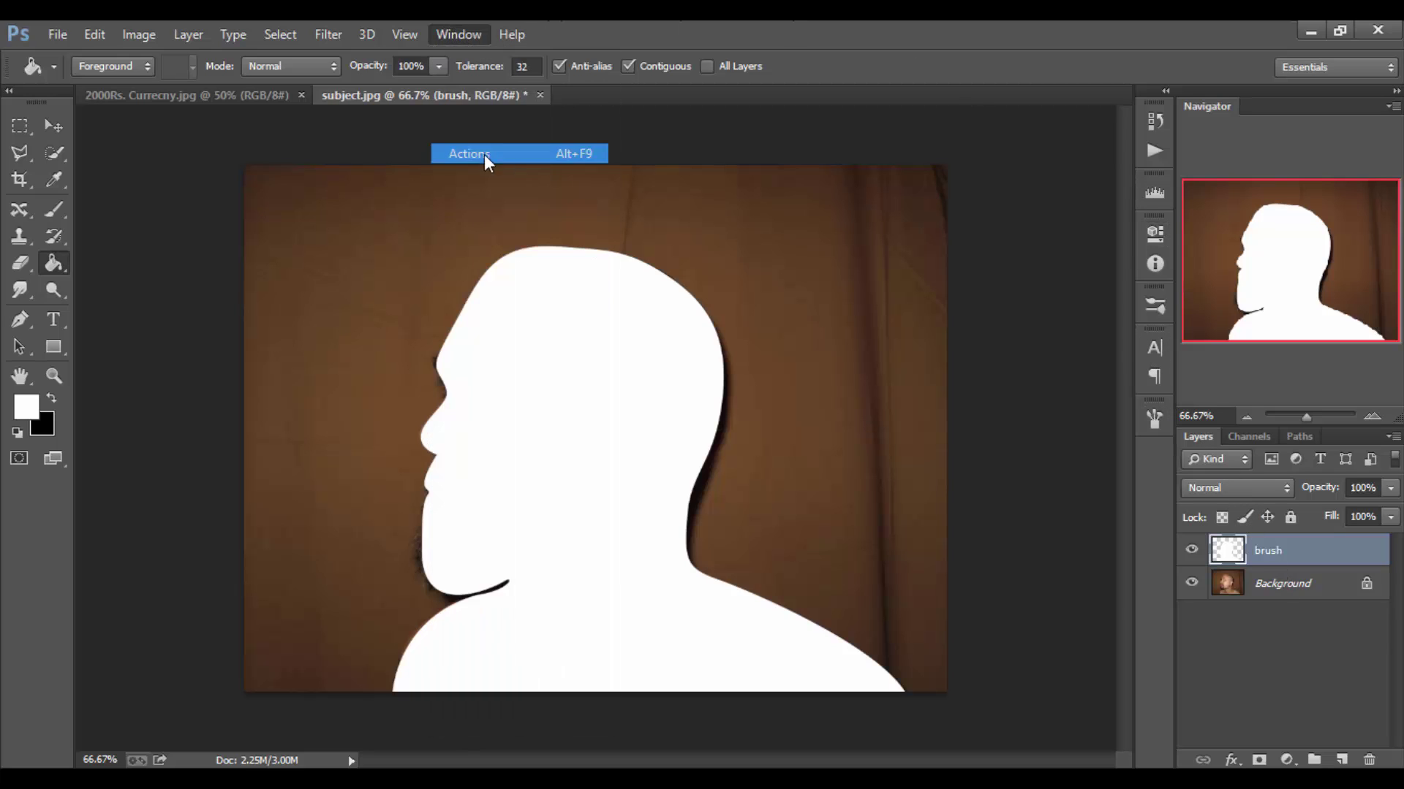
{"action": "left_click", "coordinate": [798, 194]}
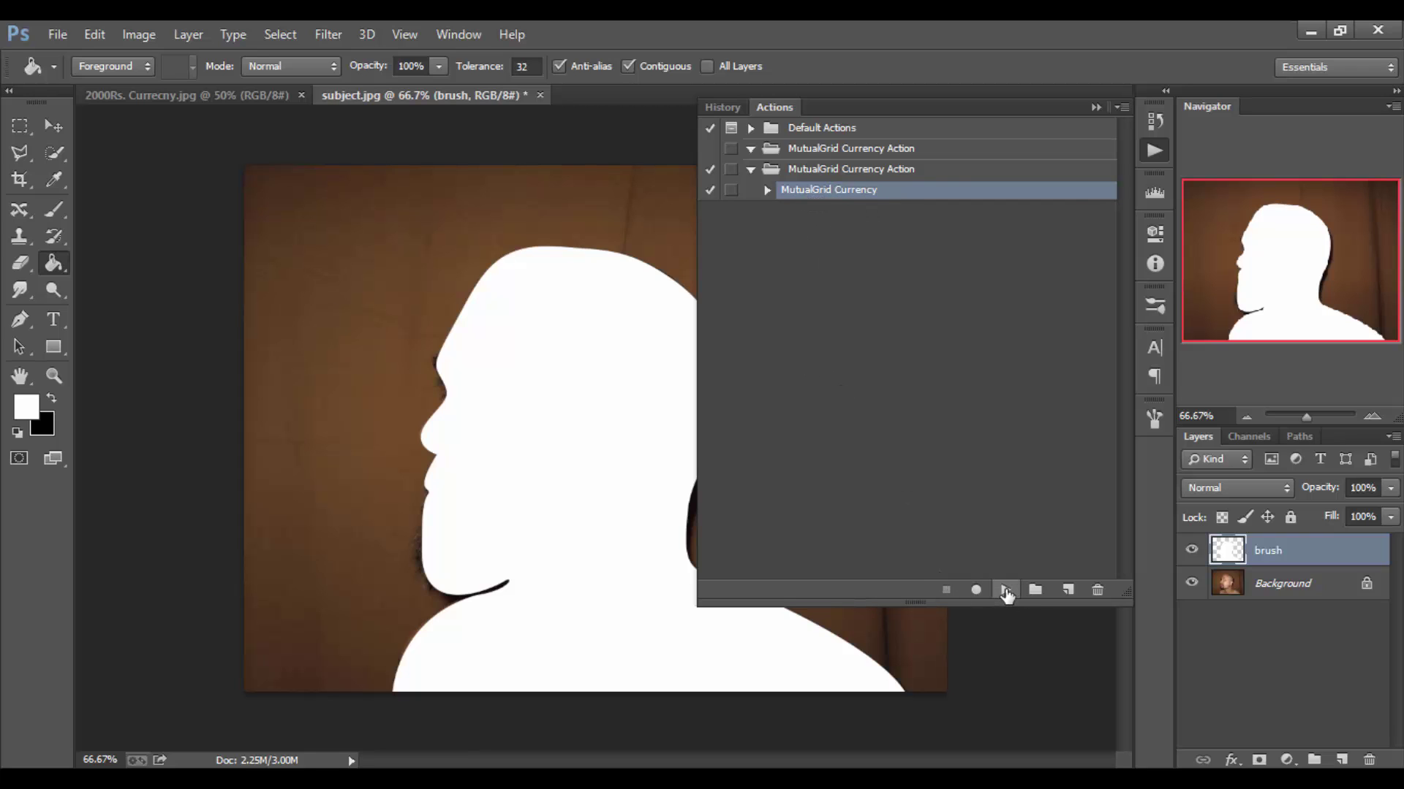
{"action": "left_click", "coordinate": [1006, 590]}
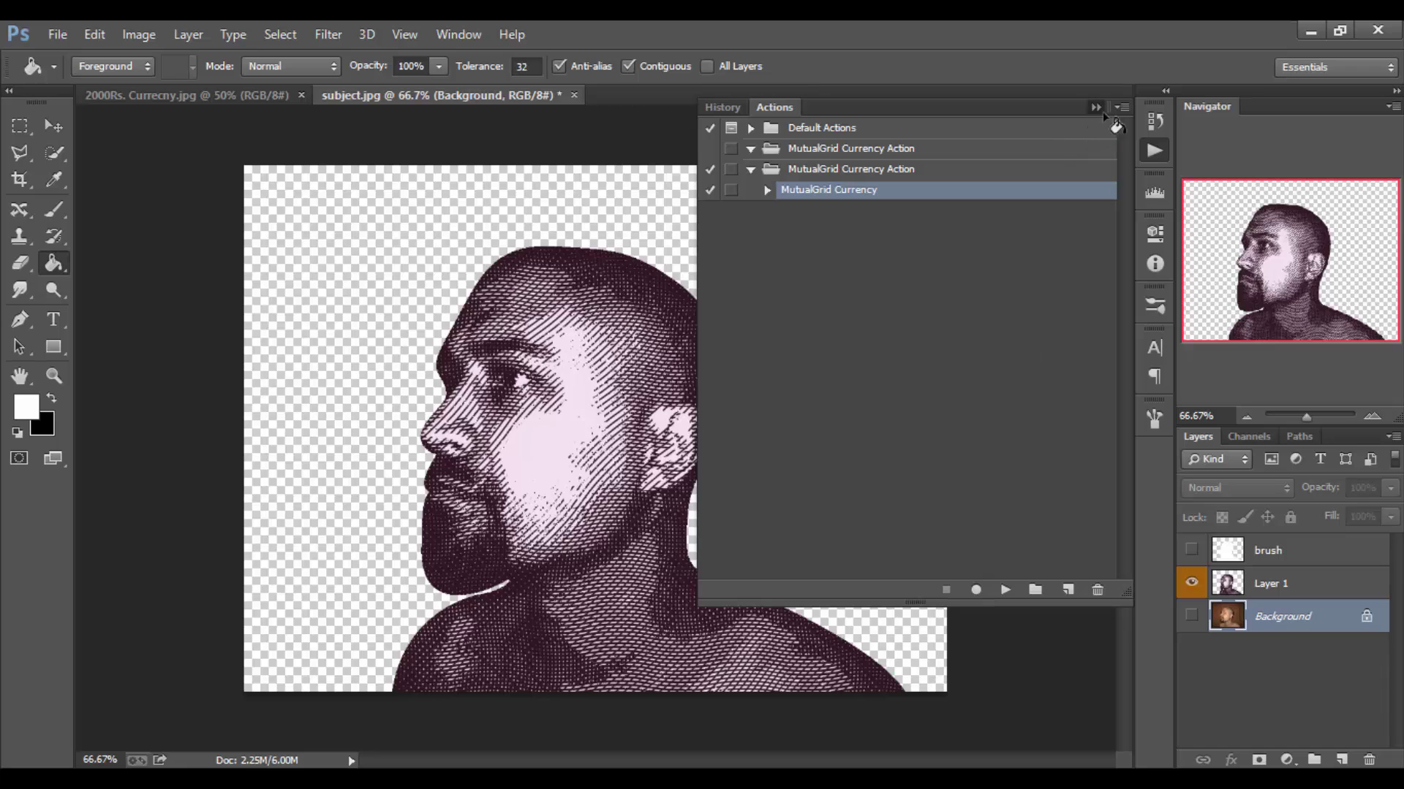
{"action": "left_click", "coordinate": [1096, 107]}
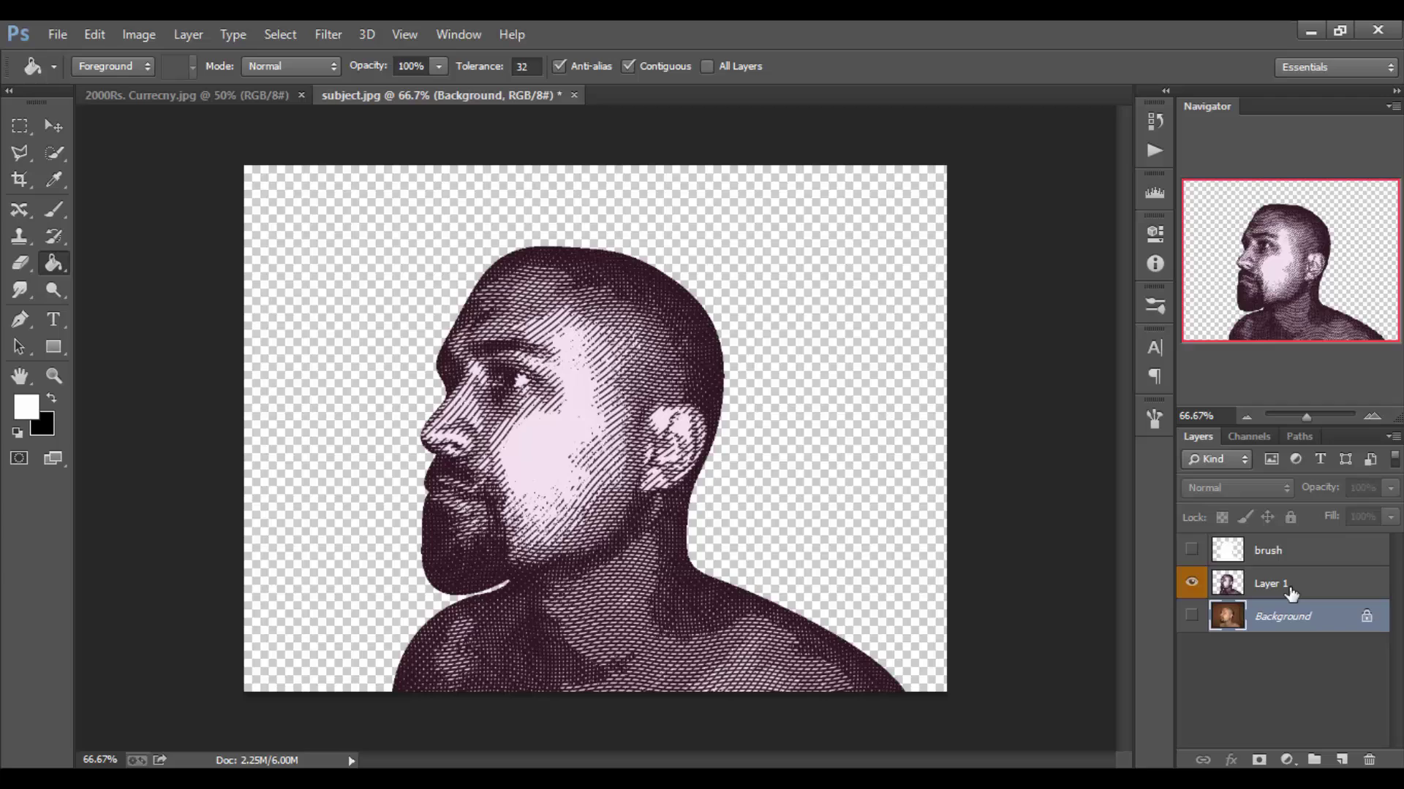
Move the engraved portrait Layer 1 onto the 2000Rs. Currency document and shift it right
{"action": "left_click", "coordinate": [1291, 593]}
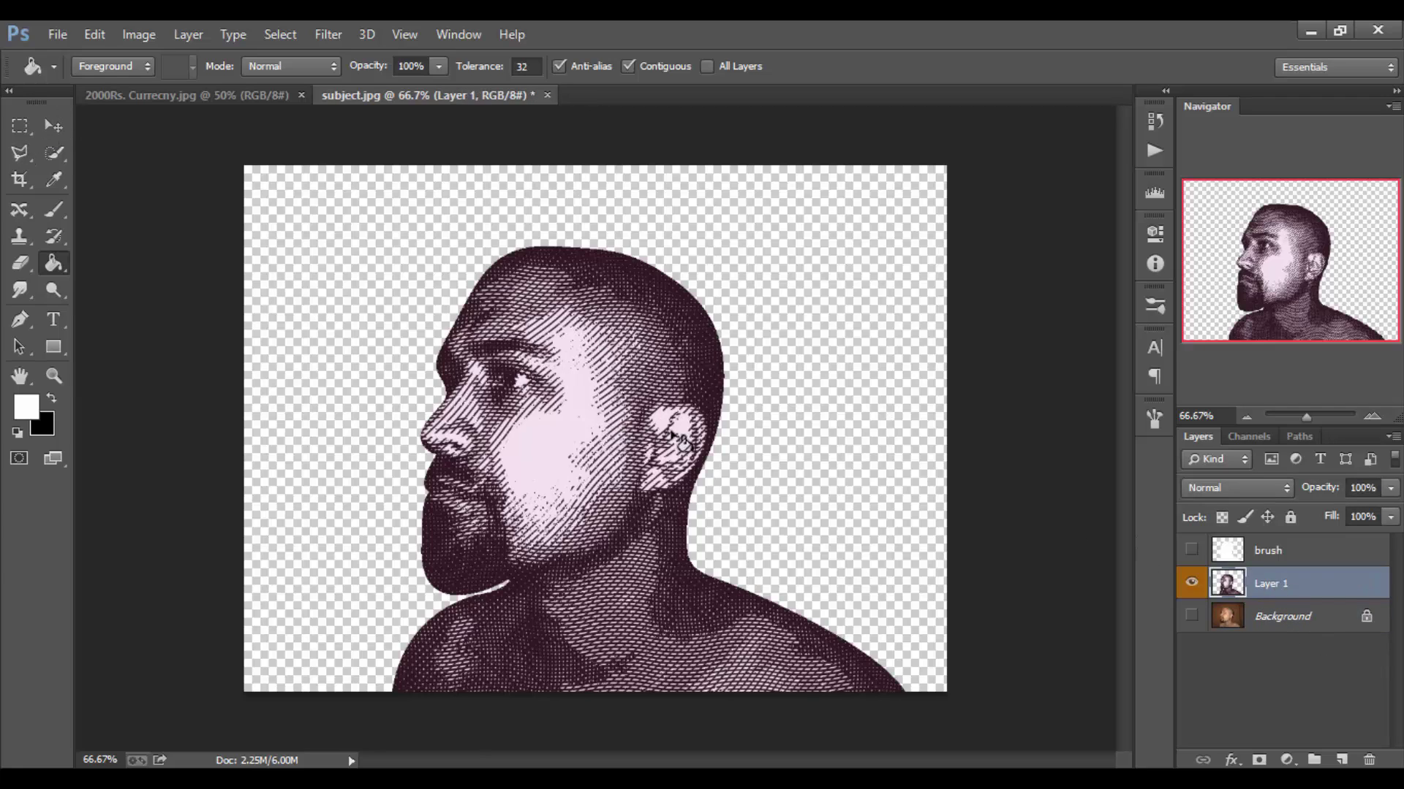
{"action": "key", "text": "alt+bracketleft"}
{"action": "key", "text": "v"}
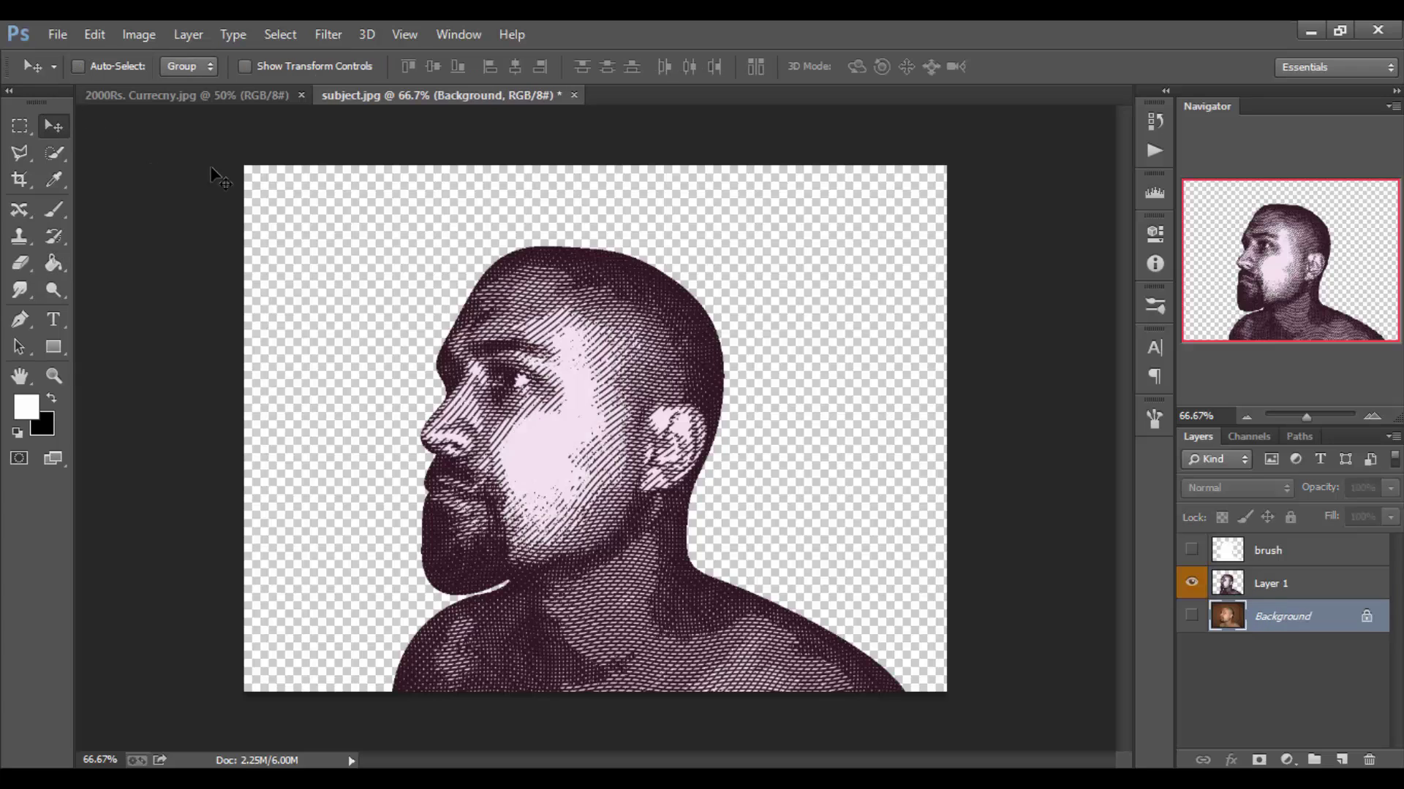
{"action": "left_click", "coordinate": [1264, 585]}
{"action": "mouse_move", "coordinate": [585, 499]}
{"action": "left_mouse_down"}
{"action": "mouse_move", "coordinate": [280, 161]}
{"action": "mouse_move", "coordinate": [685, 526]}
{"action": "left_mouse_up"}
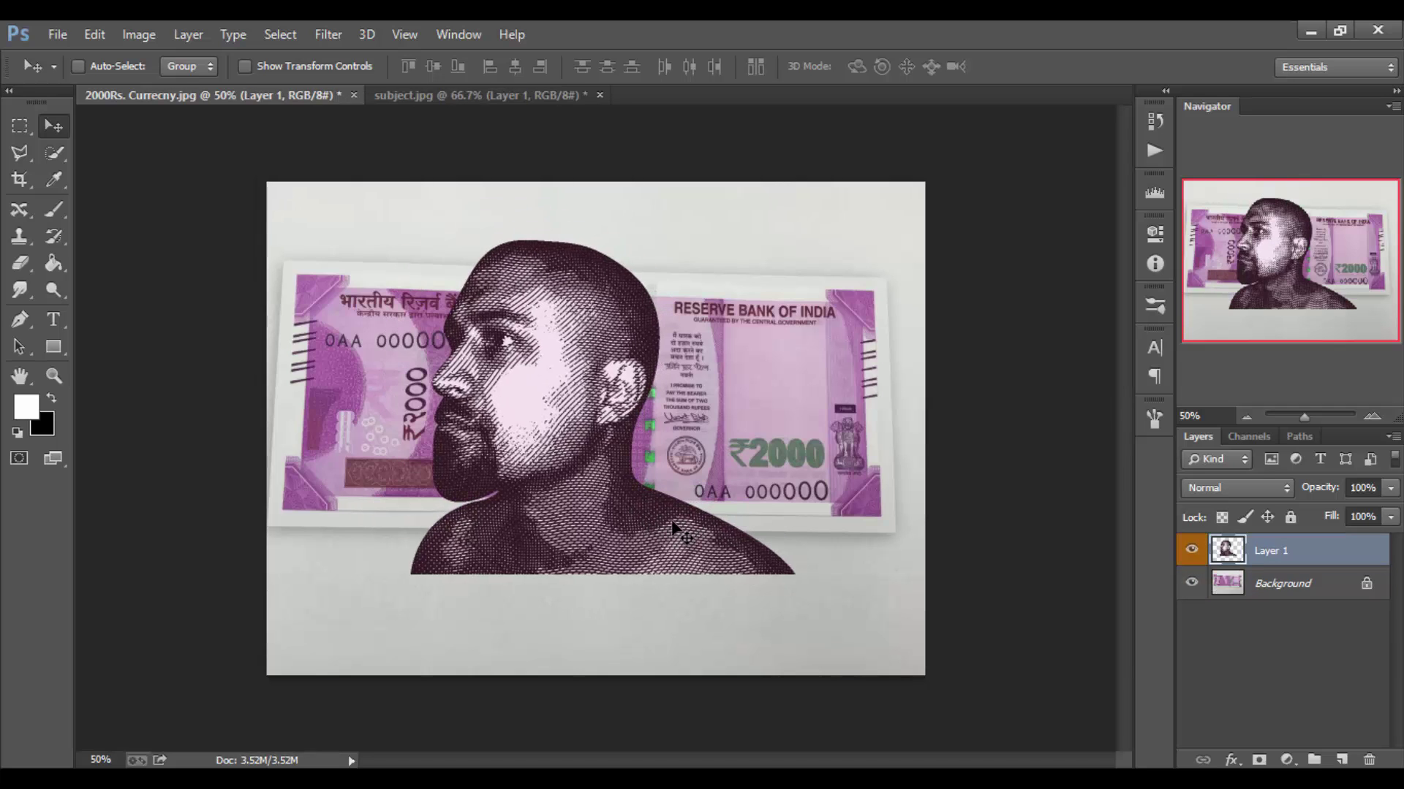
{"action": "left_click_drag", "start_coordinate": [594, 560], "coordinate": [683, 552]}
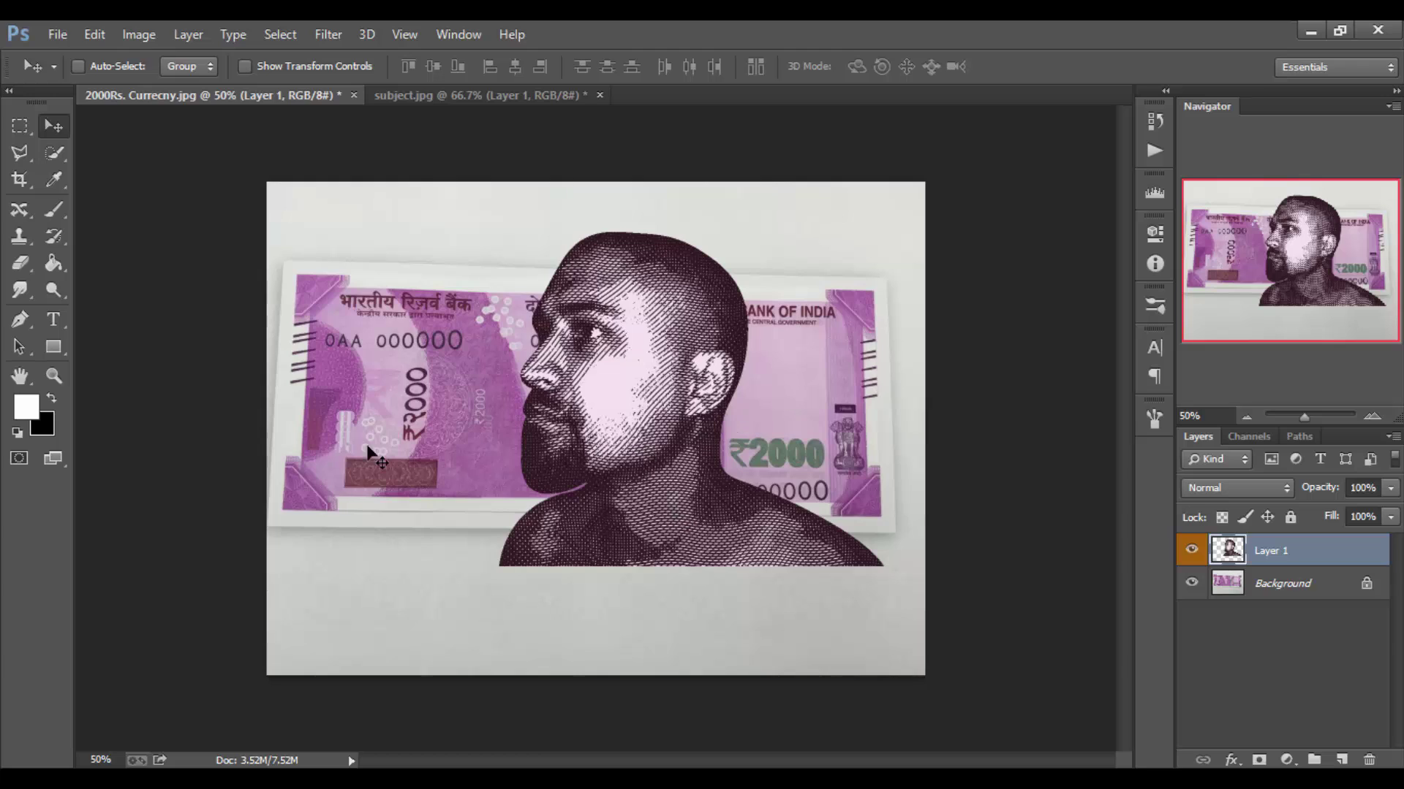
Flip the portrait horizontally and scale it down onto the note's left half
{"action": "key", "text": "ctrl+t"}
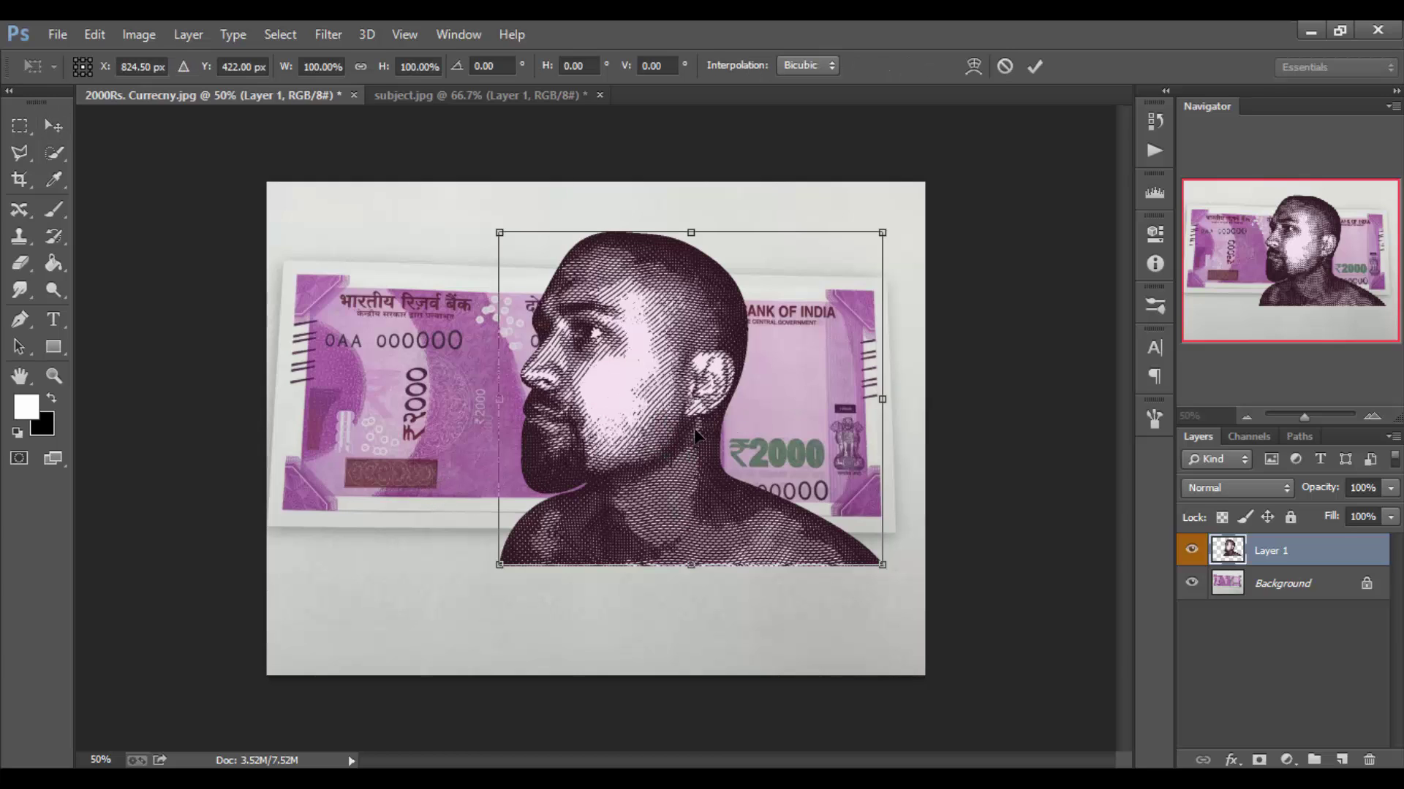
{"action": "right_click", "coordinate": [680, 461]}
{"action": "left_click", "coordinate": [717, 408]}
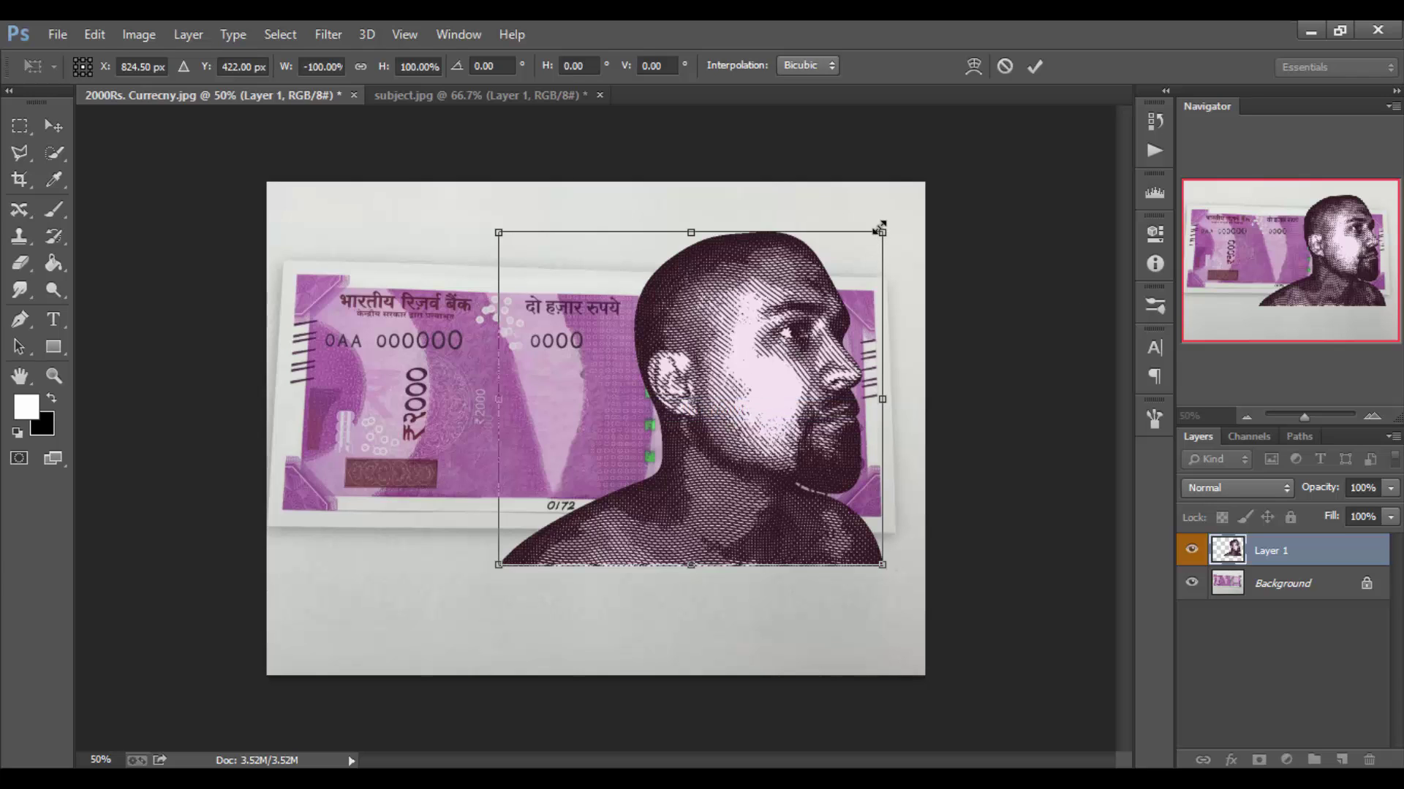
{"action": "left_click_drag", "start_coordinate": [883, 231], "coordinate": [841, 270]}
{"action": "left_click_drag", "start_coordinate": [731, 399], "coordinate": [657, 392]}
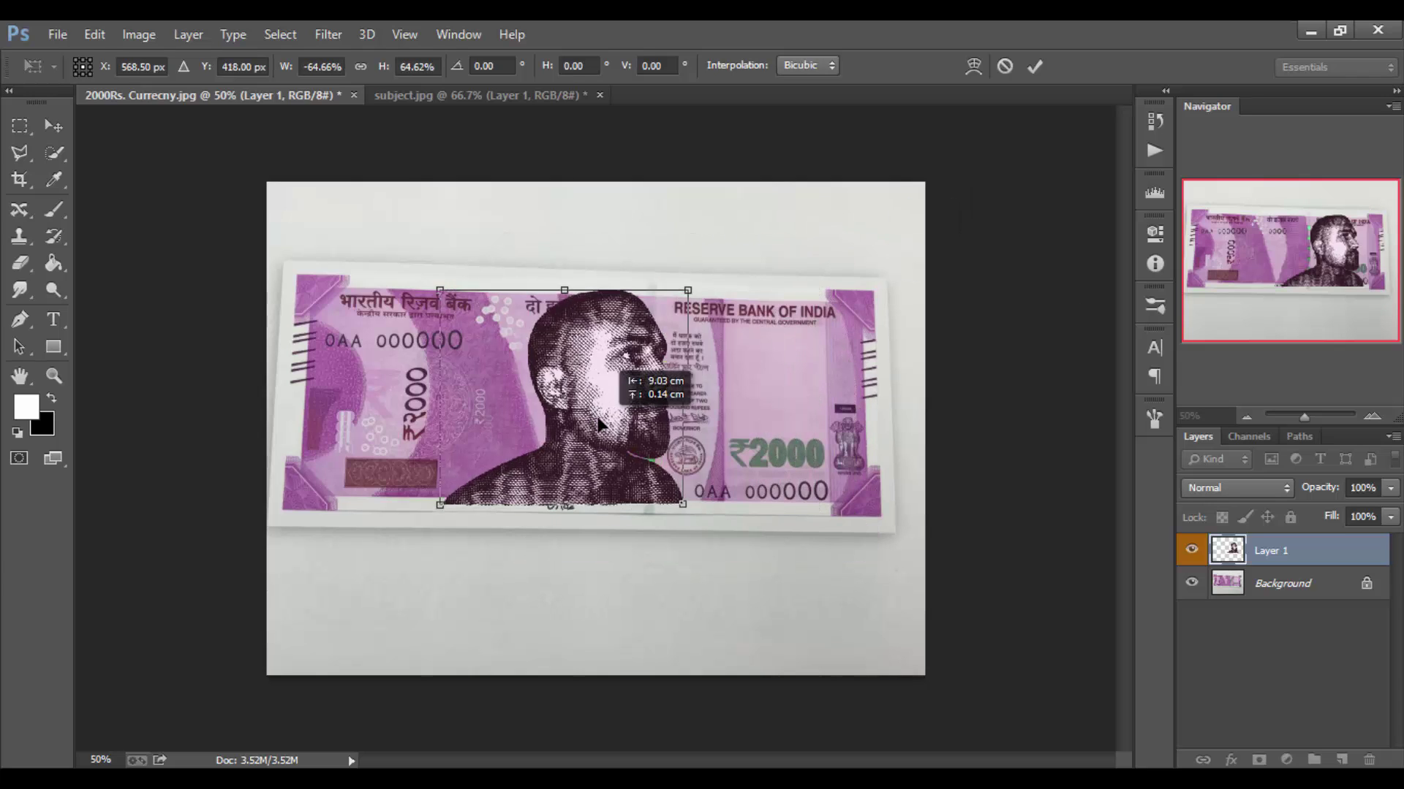
{"action": "left_click_drag", "start_coordinate": [668, 282], "coordinate": [617, 319]}
{"action": "left_click_drag", "start_coordinate": [558, 425], "coordinate": [589, 418]}
Fine-tune the portrait's size and position at 100% zoom and commit the transform
{"action": "key", "text": "ctrl+plus"}
{"action": "key", "text": "ctrl+plus"}
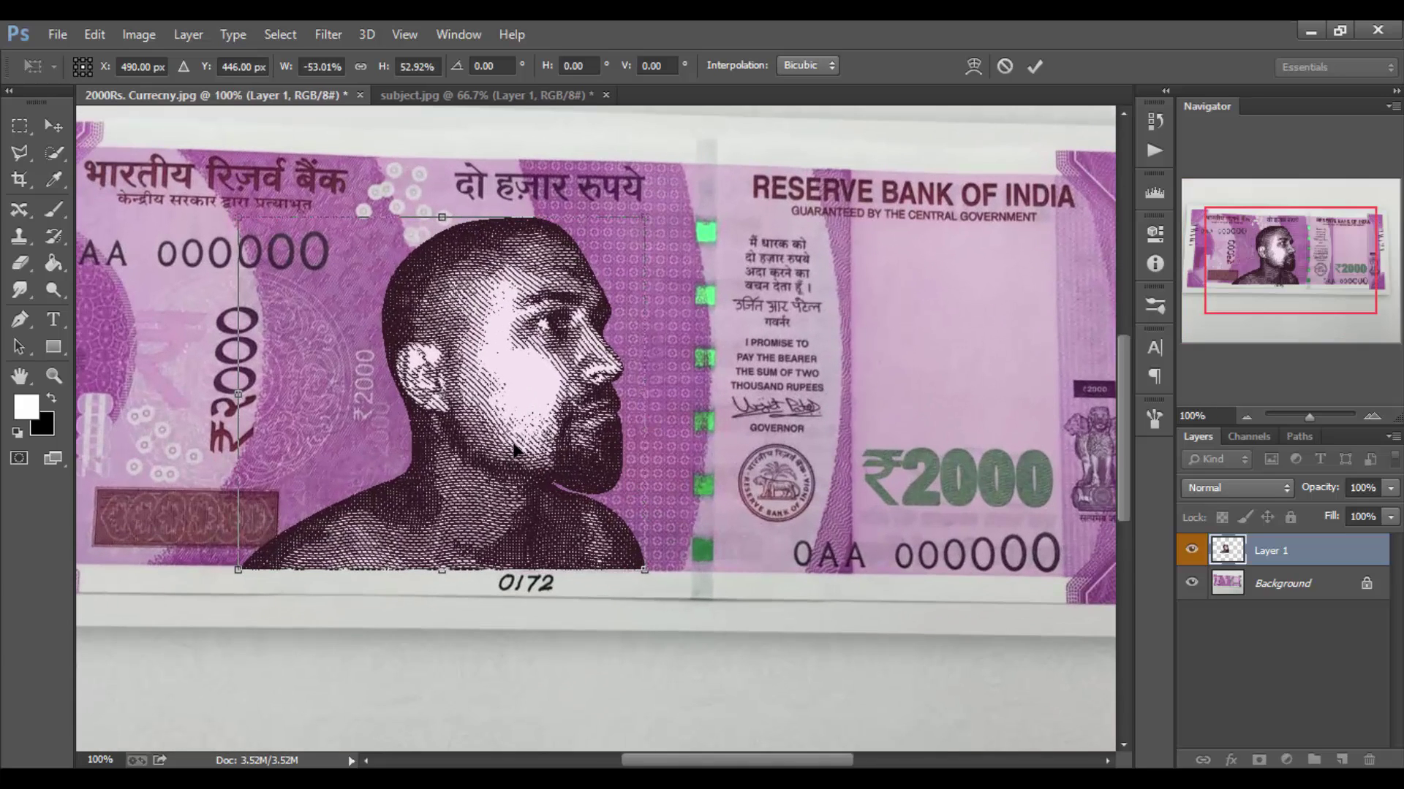
{"action": "left_click_drag", "start_coordinate": [502, 483], "coordinate": [513, 482]}
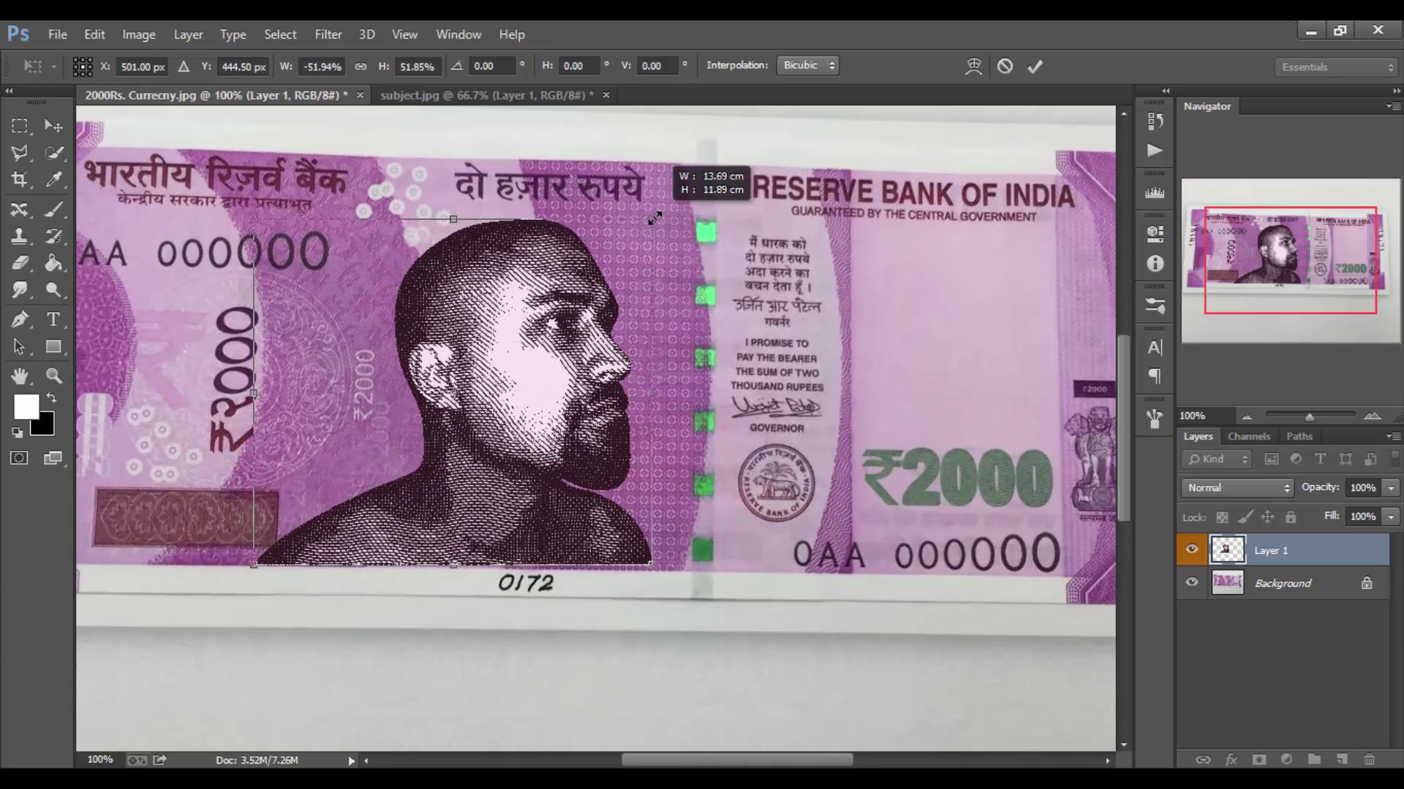
{"action": "left_click_drag", "start_coordinate": [656, 217], "coordinate": [647, 223]}
{"action": "key", "text": "Return"}
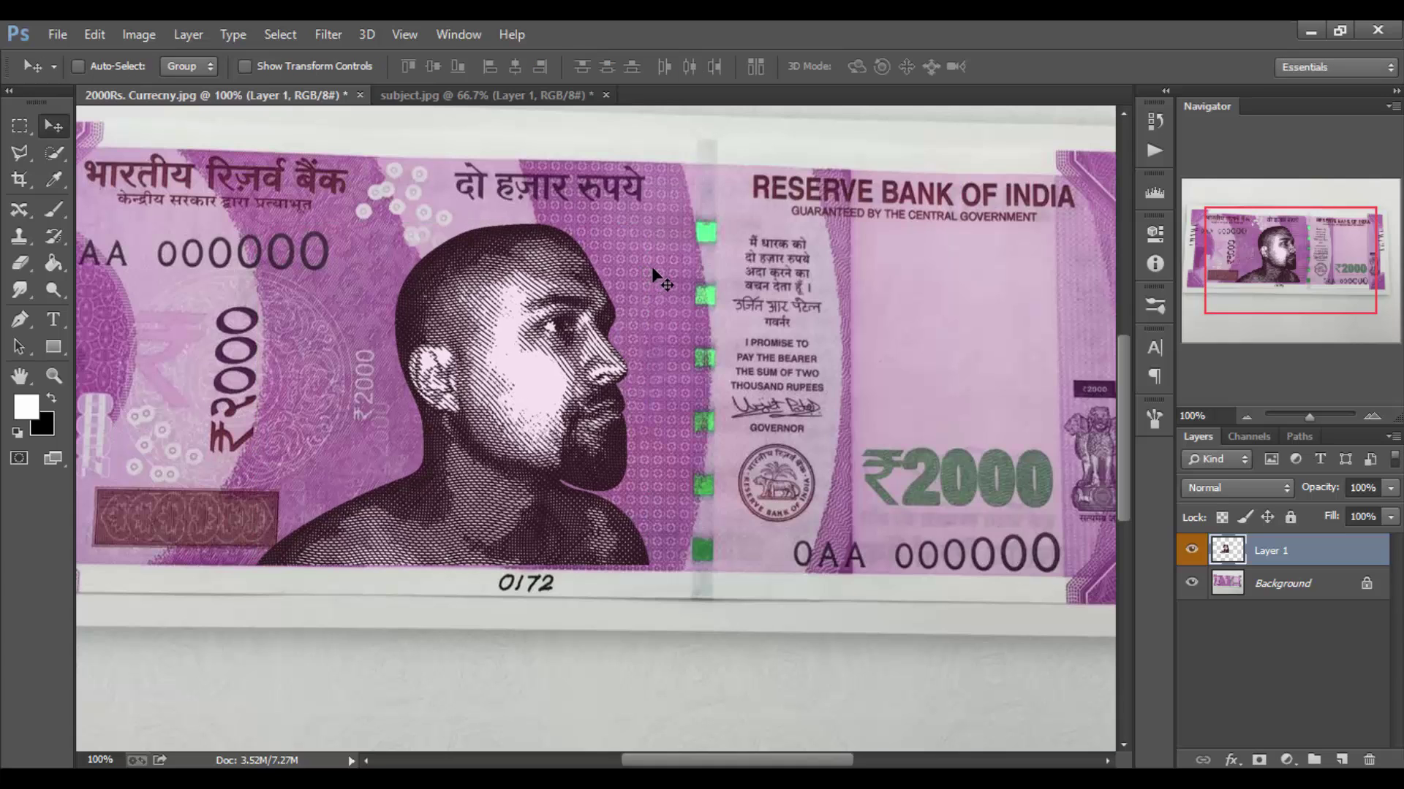
{"action": "key", "text": "ctrl+minus"}
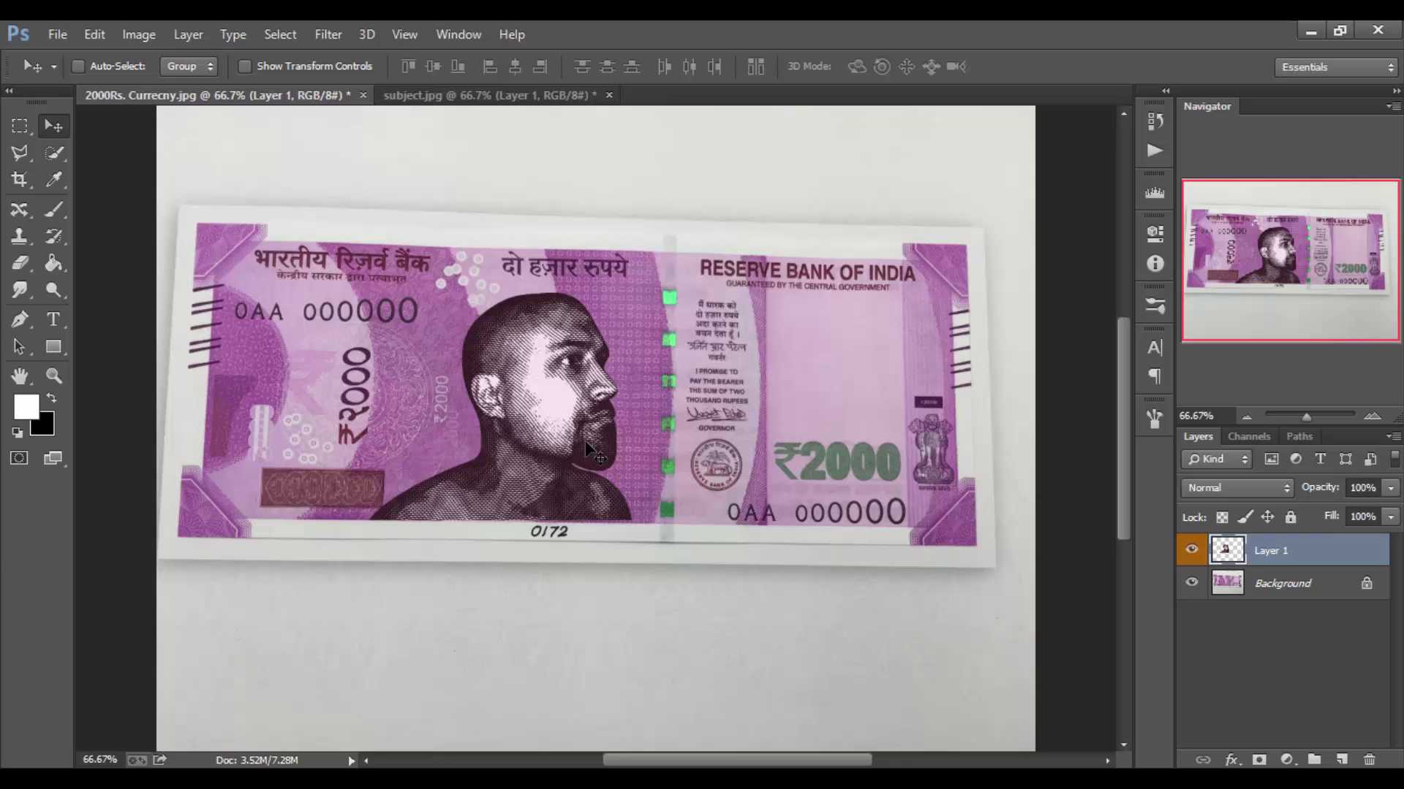
Apply Hue/Saturation to the portrait with Hue 16, Saturation 75 and Lightness about +19
{"action": "left_click", "coordinate": [139, 34]}
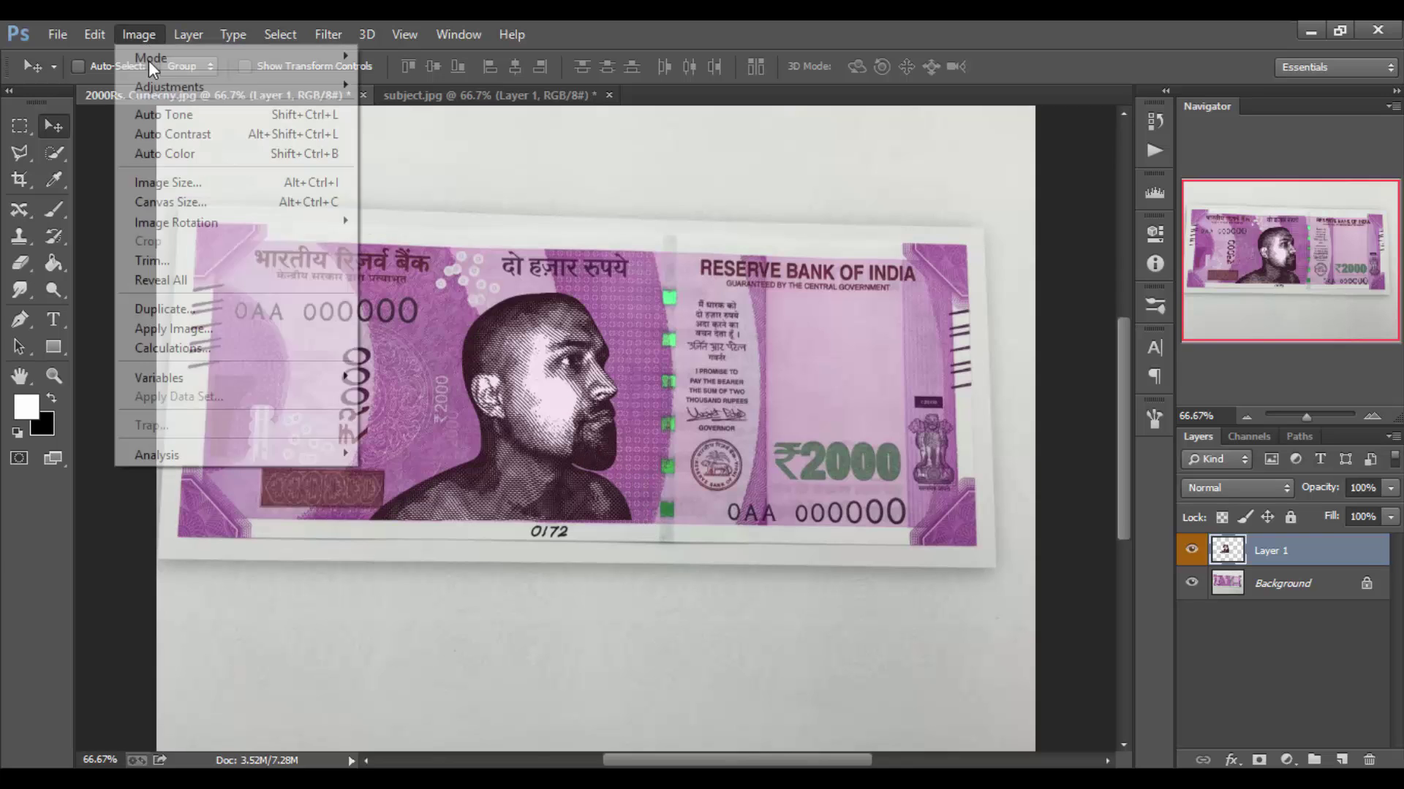
{"action": "left_click", "coordinate": [464, 192]}
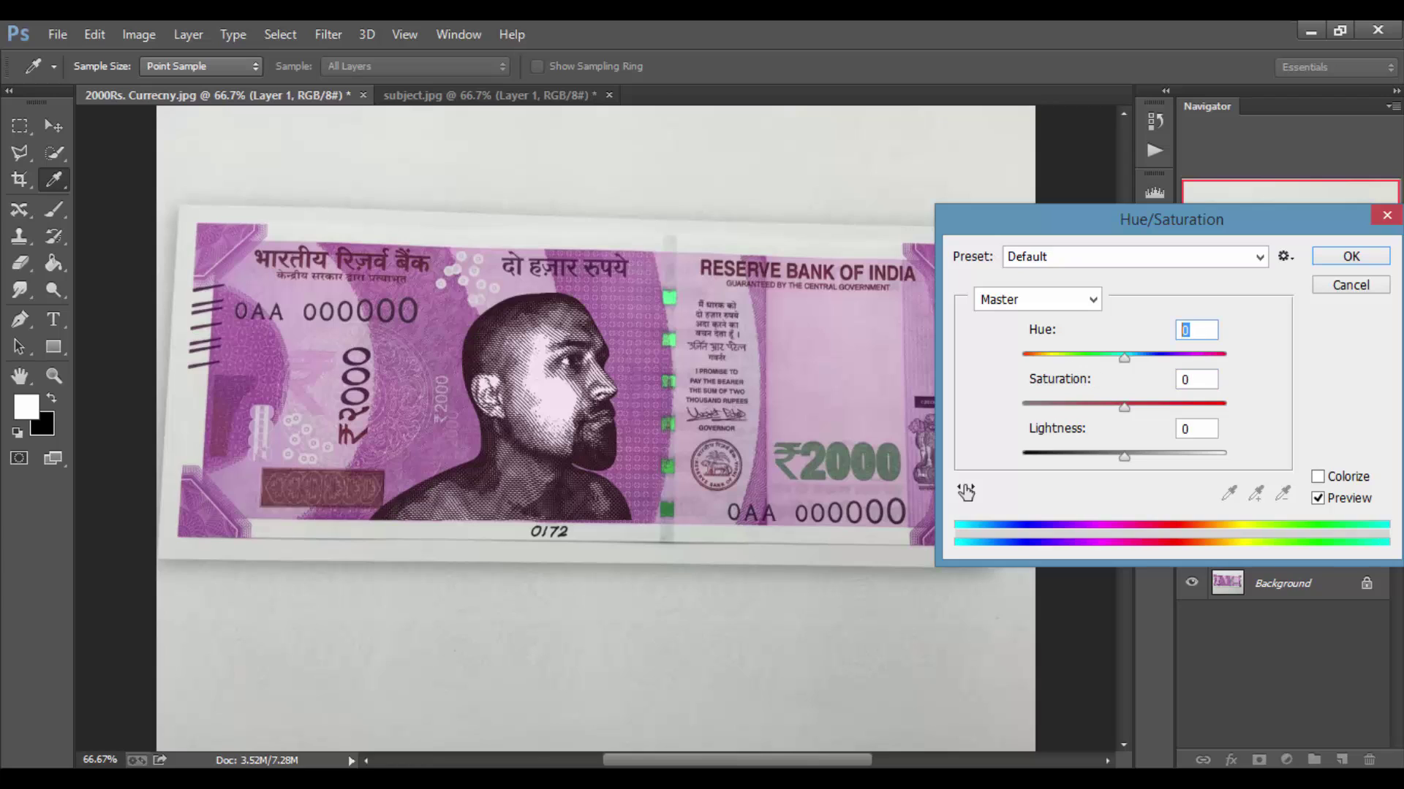
{"action": "type", "text": "16"}
{"action": "key", "text": "Tab"}
{"action": "type", "text": "75"}
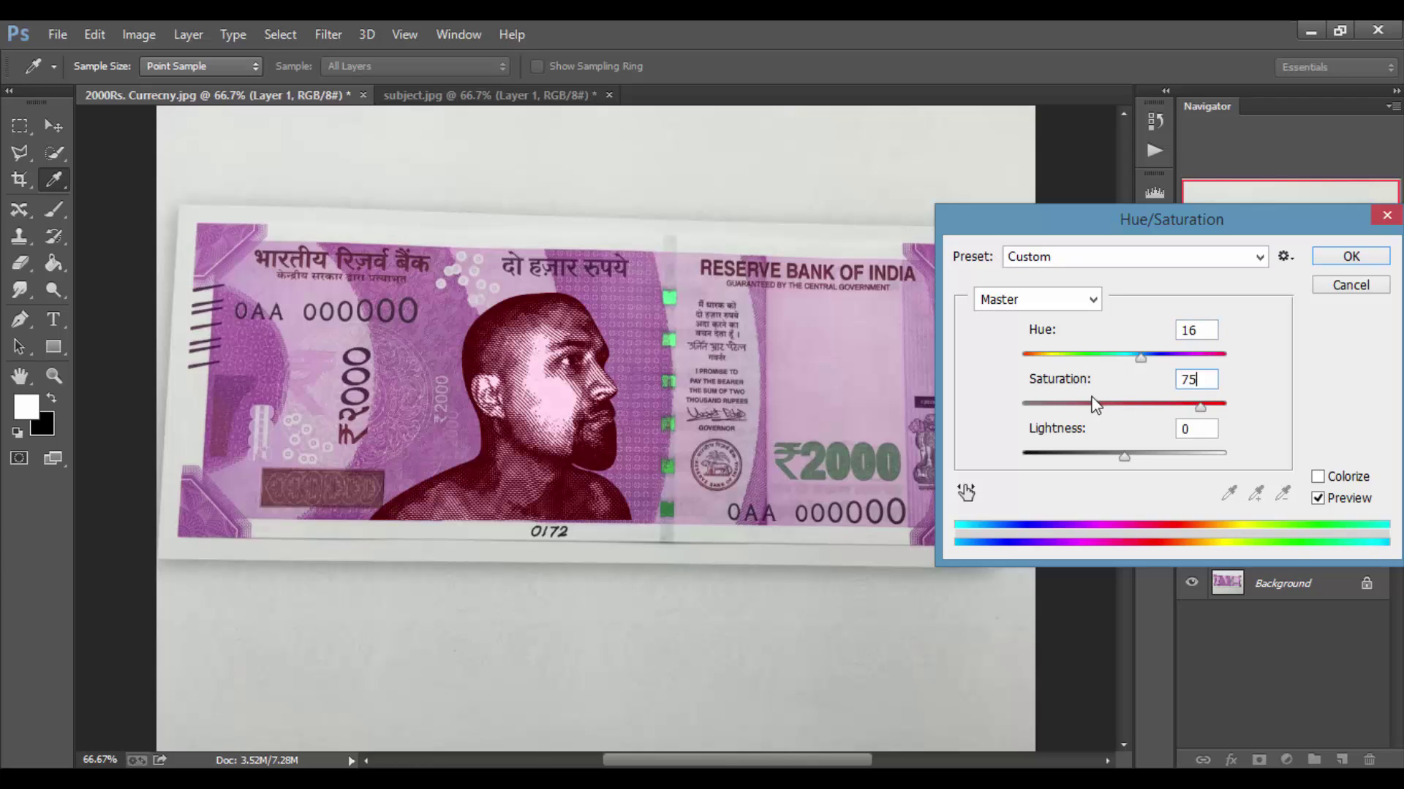
{"action": "left_click_drag", "start_coordinate": [1126, 457], "coordinate": [1146, 476]}
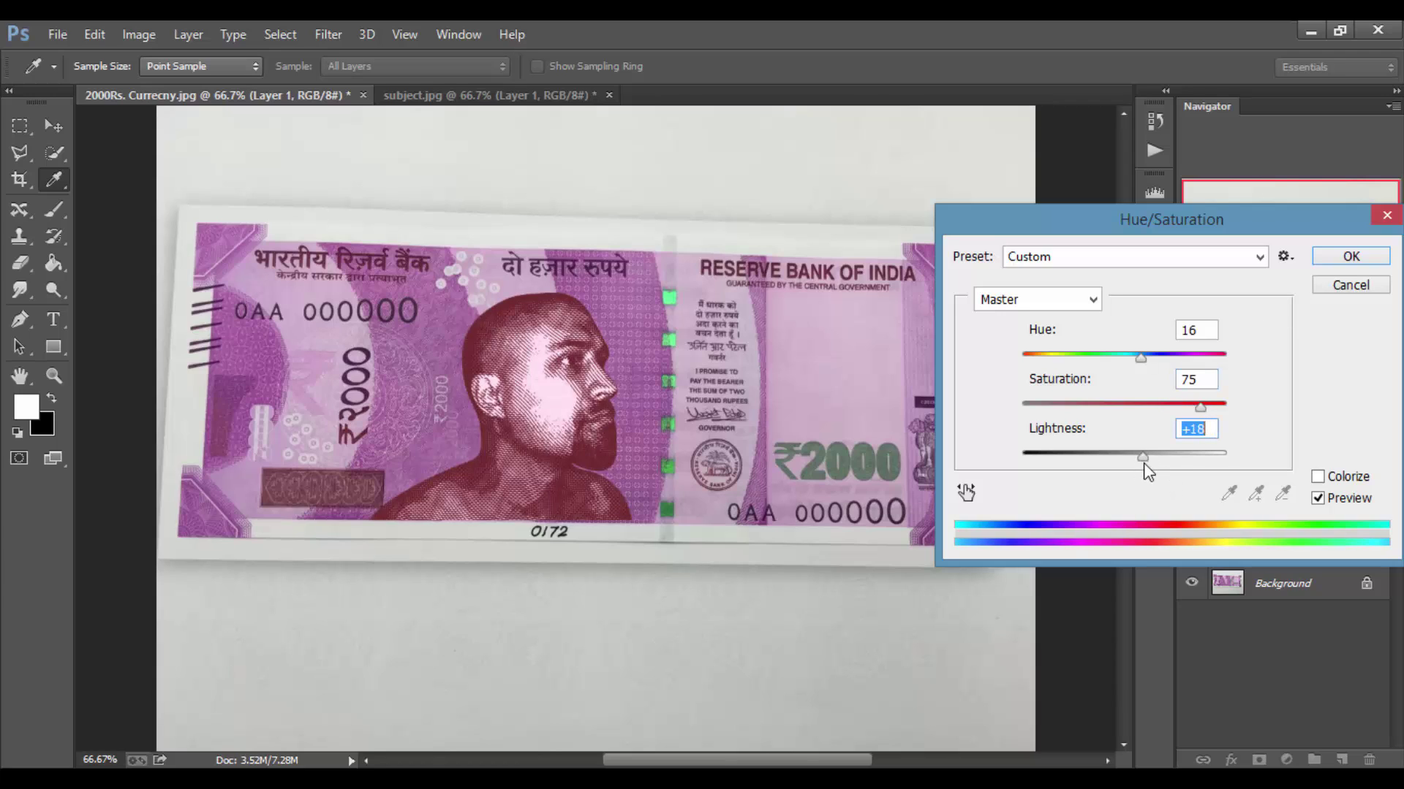
{"action": "left_click_drag", "start_coordinate": [1144, 465], "coordinate": [1146, 465]}
{"action": "key", "text": "Return"}
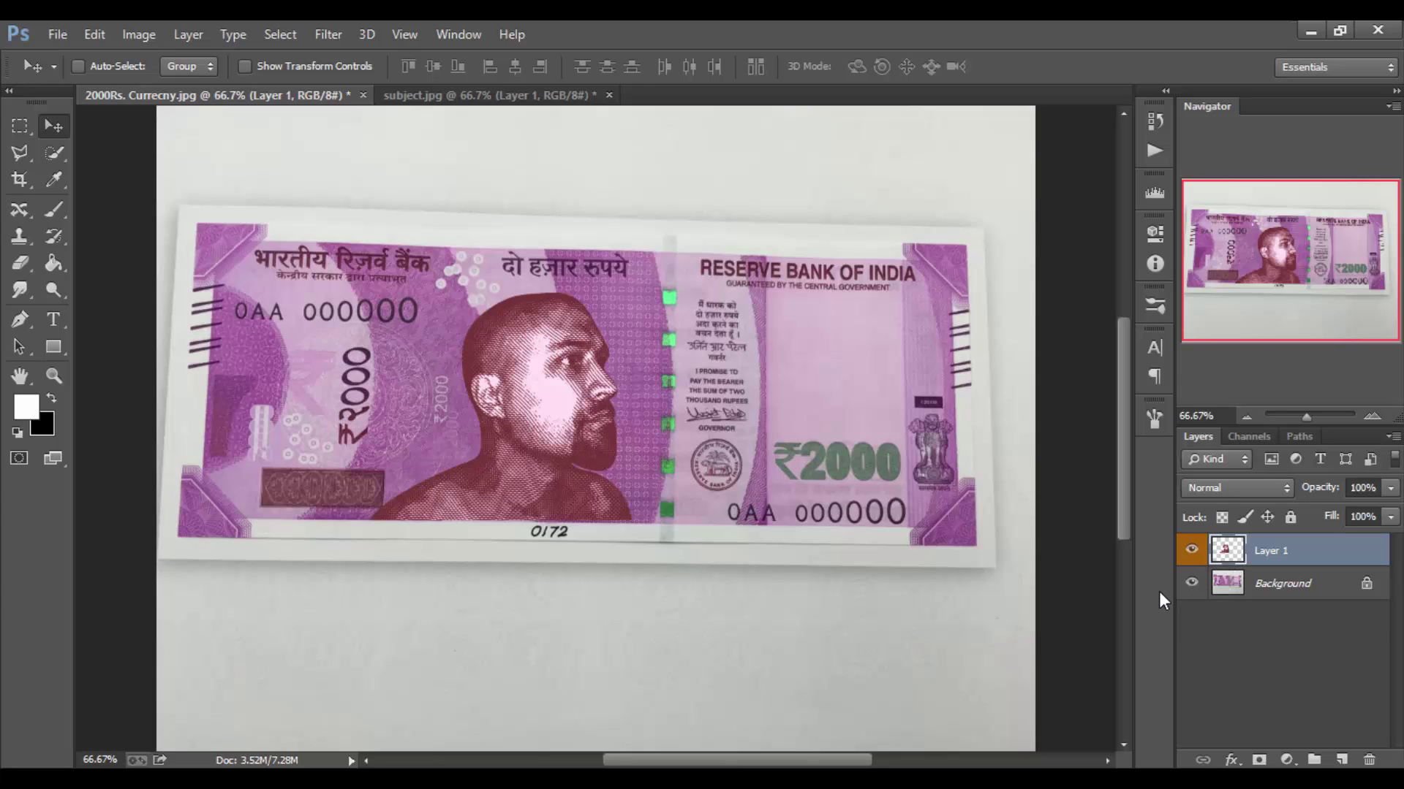
Duplicate the portrait layer, then fade Layer 1 to about 37% and Layer 1 copy to 46% opacity
{"action": "key", "text": "ctrl+j"}
{"action": "key", "text": "ctrl+j"}
{"action": "left_click", "coordinate": [1278, 600]}
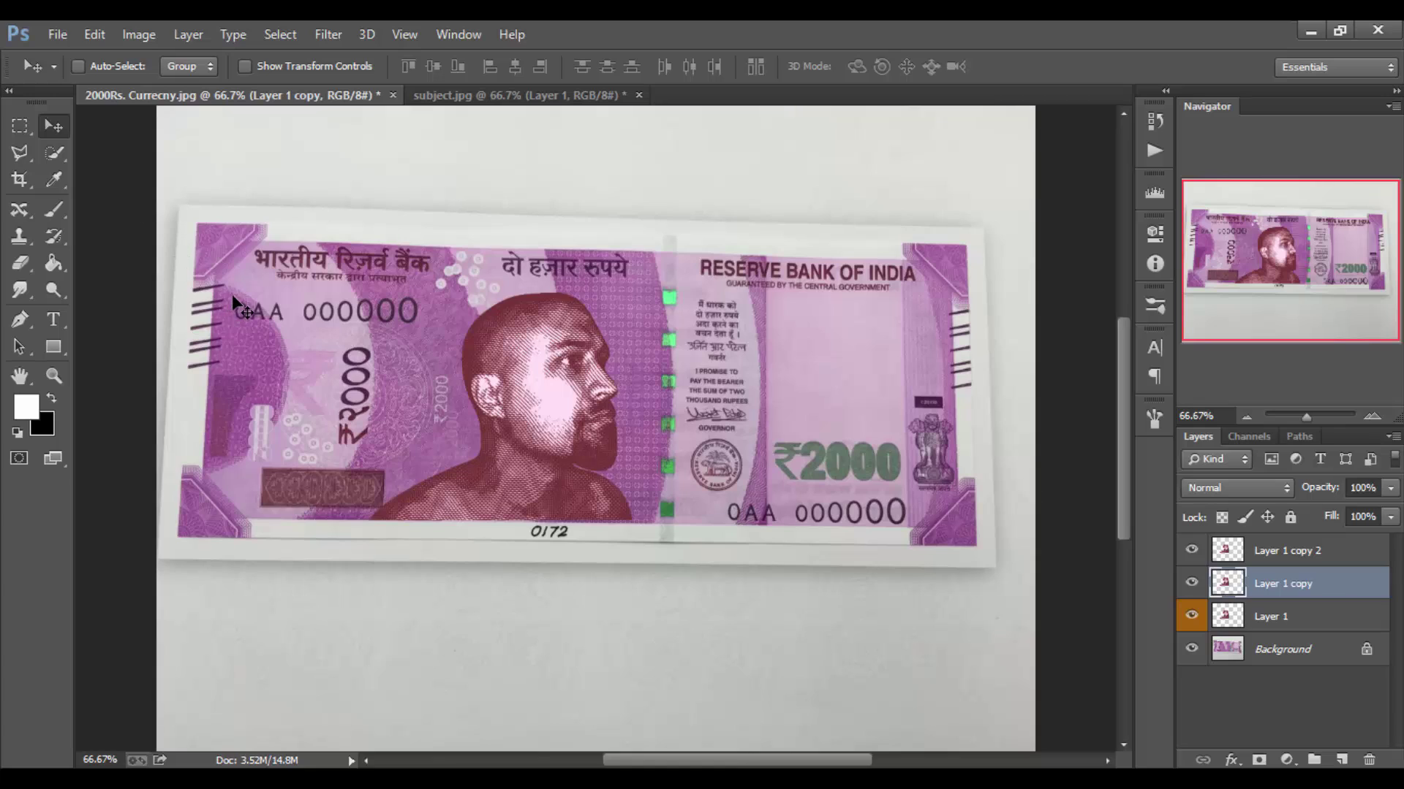
{"action": "left_click", "coordinate": [1263, 629]}
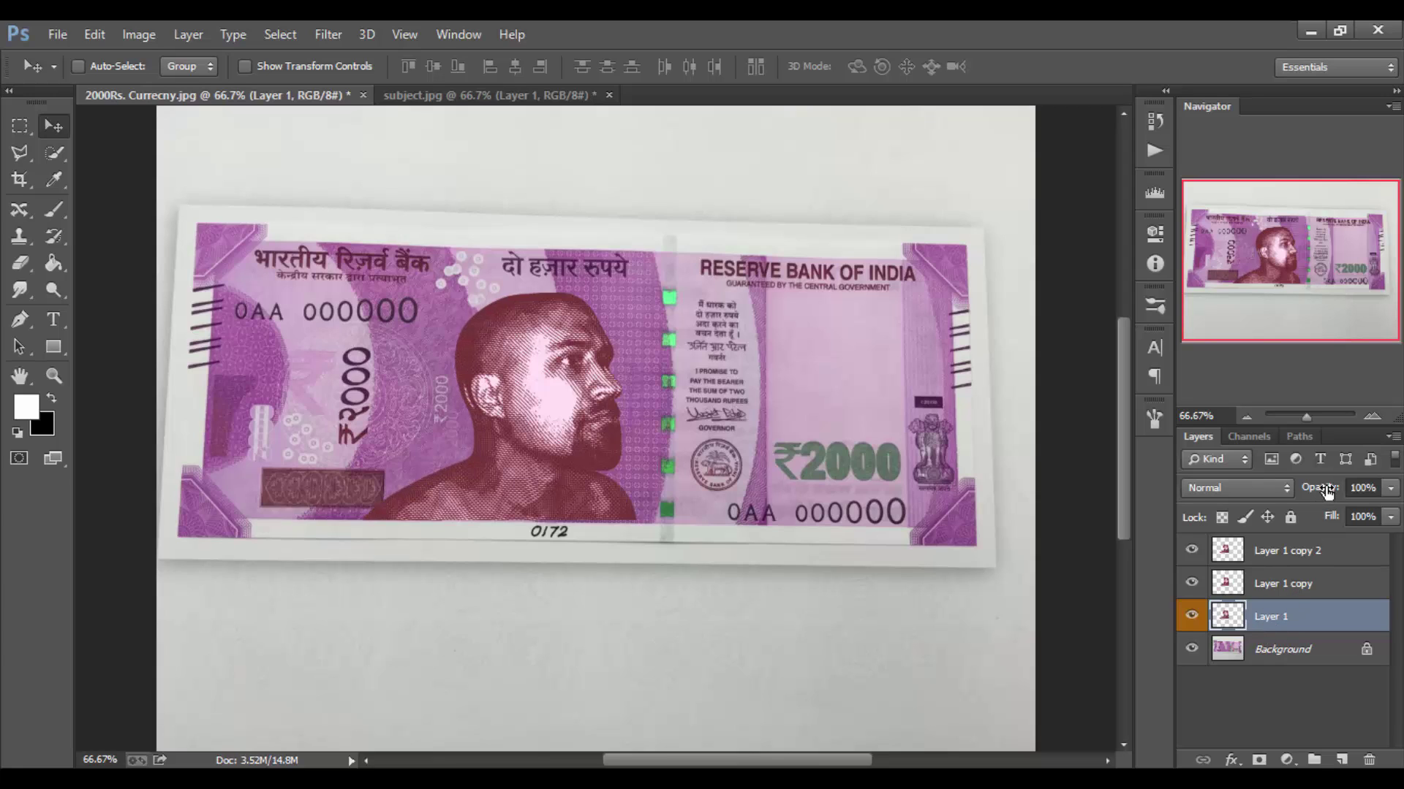
{"action": "left_click_drag", "start_coordinate": [1327, 492], "coordinate": [1310, 504]}
{"action": "left_click", "coordinate": [1250, 596]}
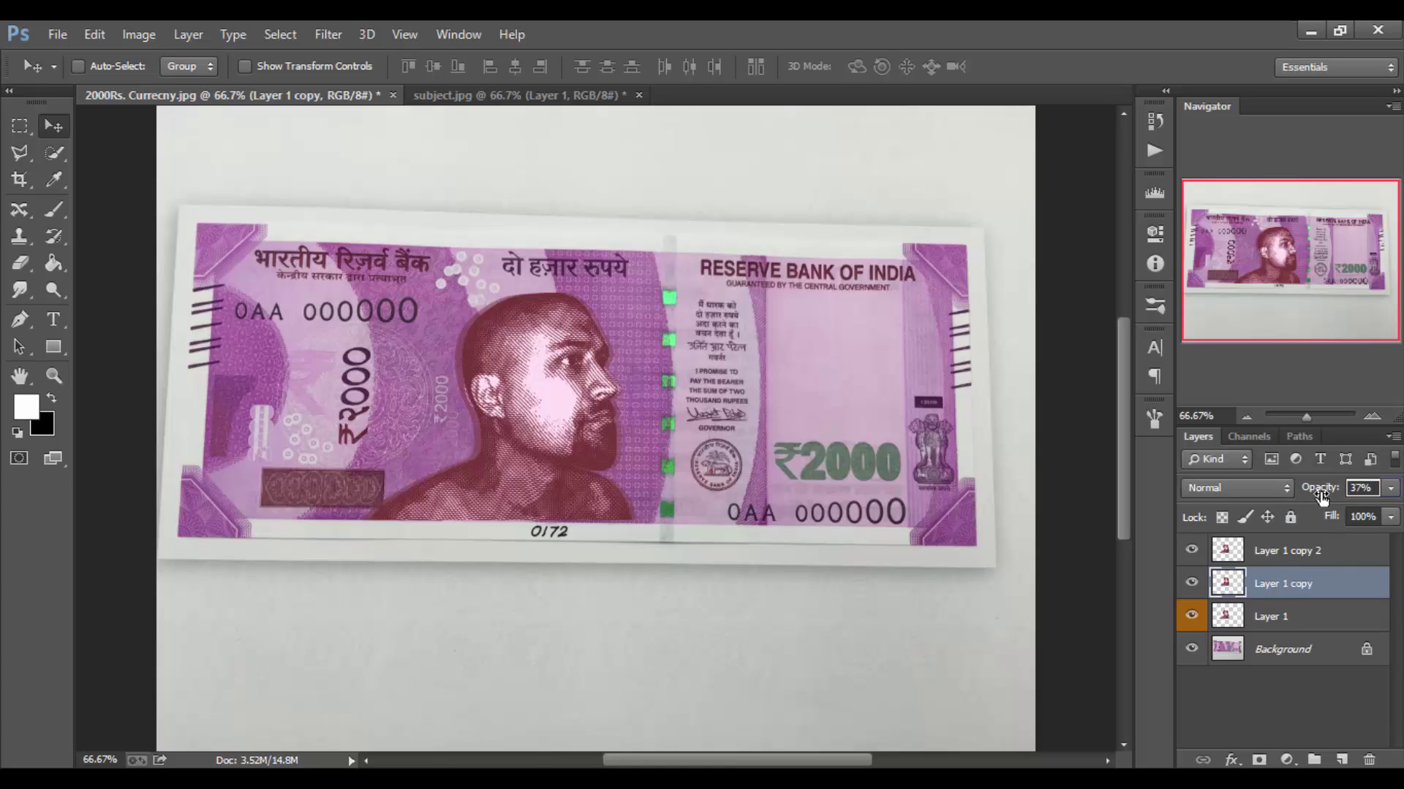
{"action": "left_click_drag", "start_coordinate": [1314, 497], "coordinate": [1324, 497]}
{"action": "left_click", "coordinate": [1265, 629]}
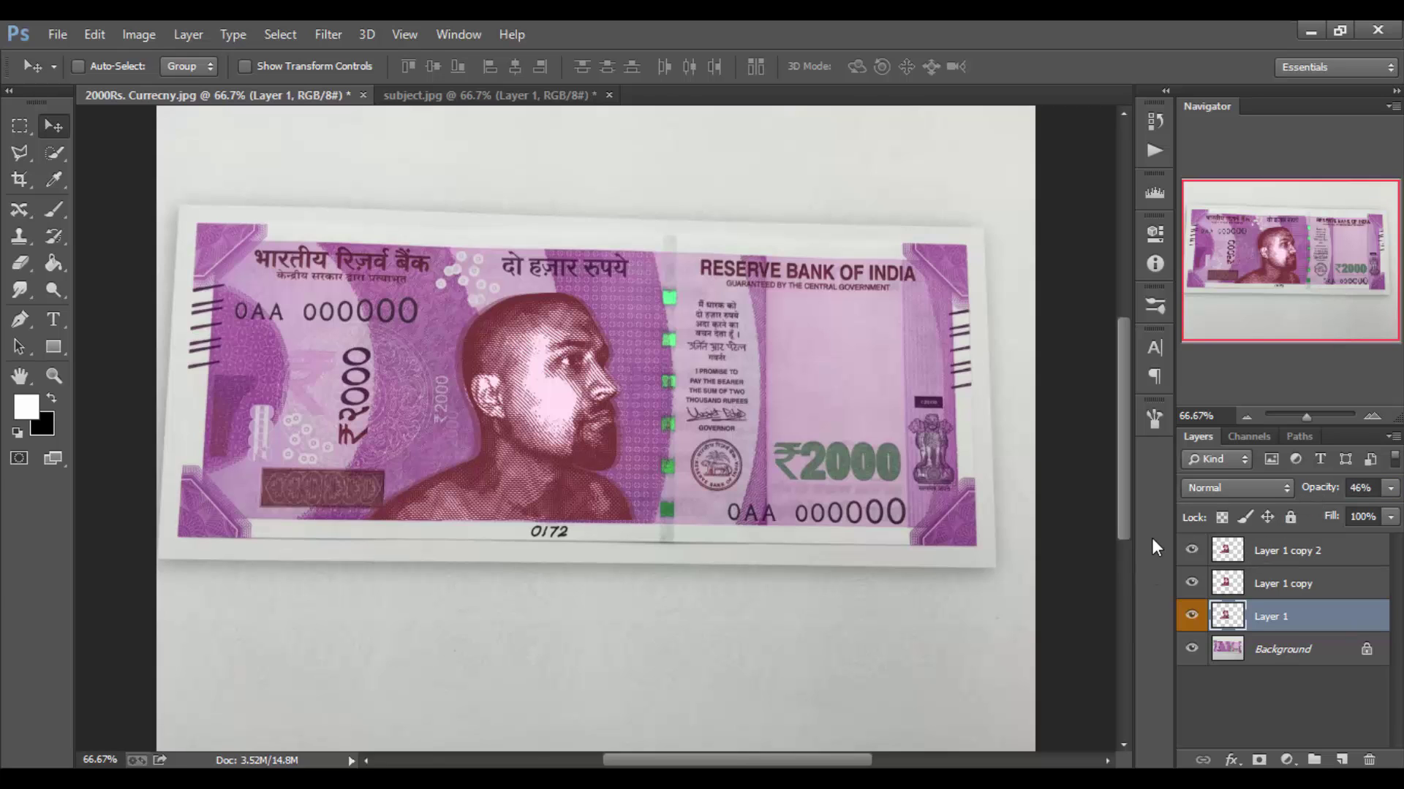
{"action": "key", "text": "ctrl+minus"}
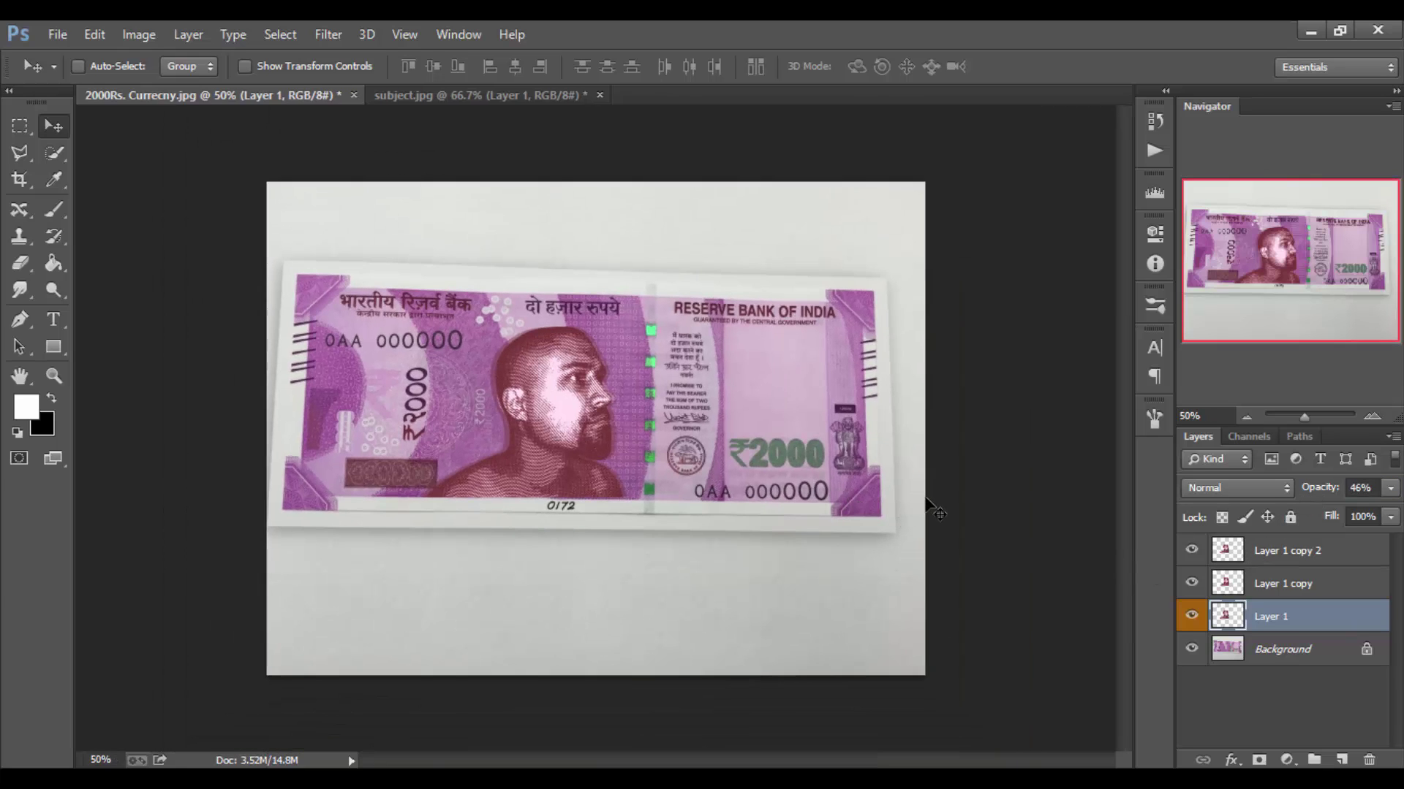